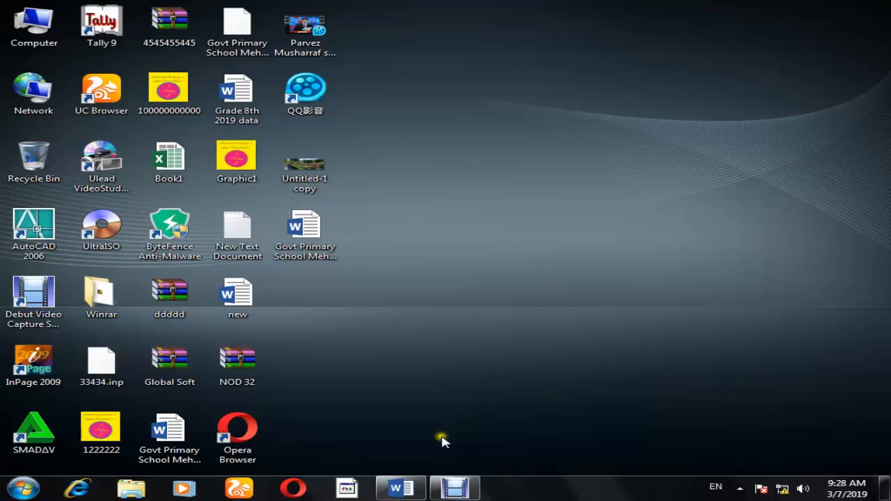
# Step: Switch to the open Word document and delete all of its selected text
pyautogui.click(401, 488)
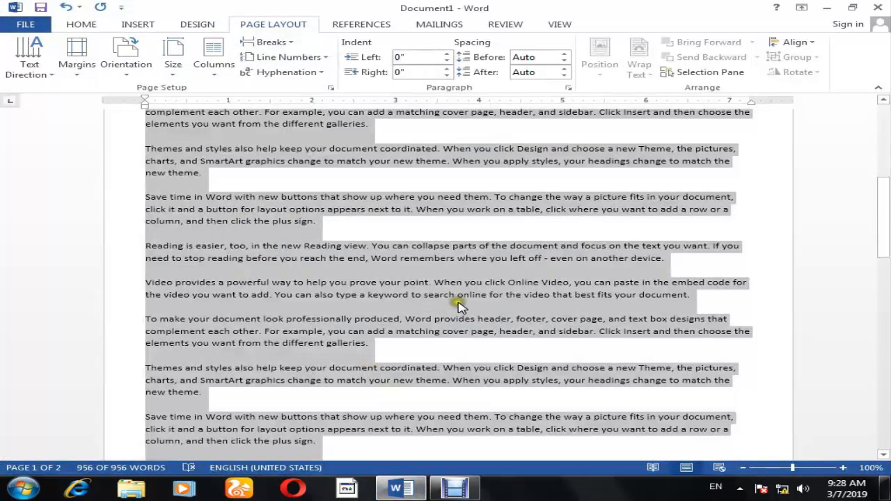
pyautogui.press('Delete')
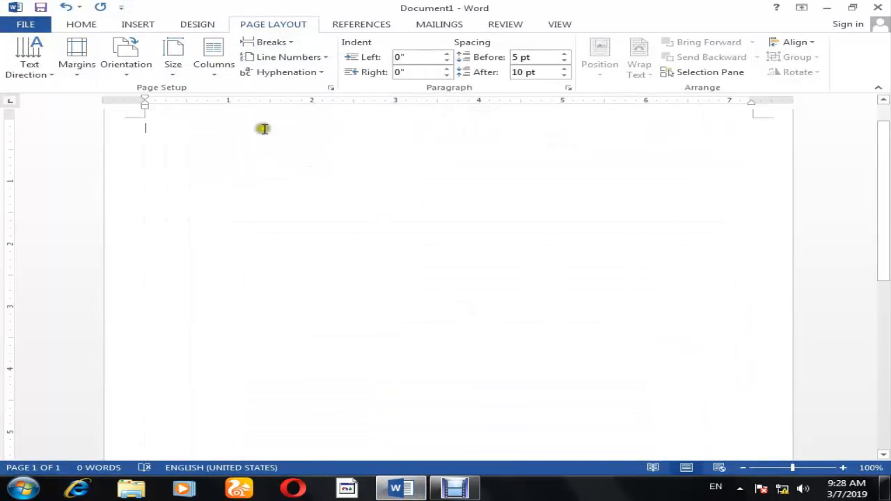
pyautogui.click(220, 22)
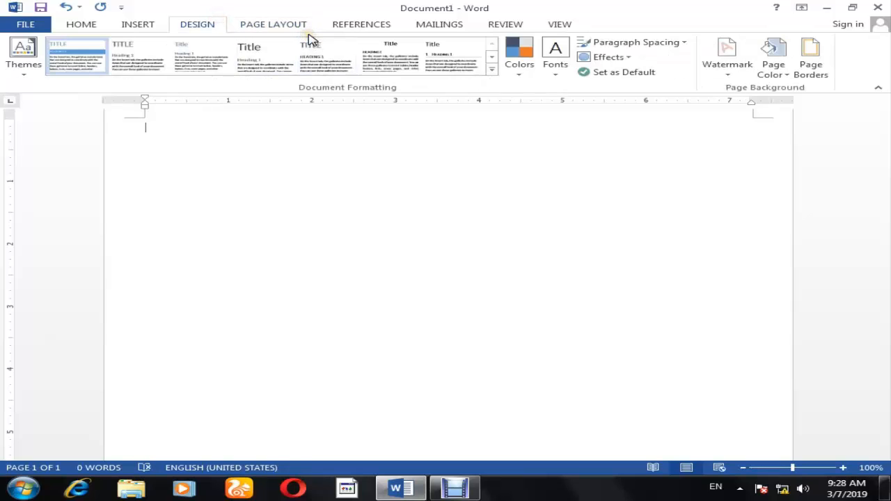
pyautogui.click(272, 23)
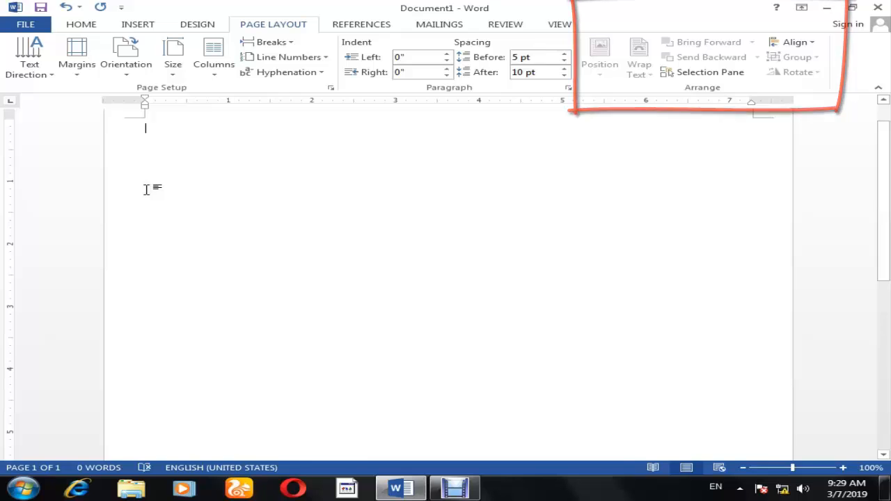
# Step: Fill the empty document with two batches of sample paragraphs using the =rand() function
pyautogui.write('=')
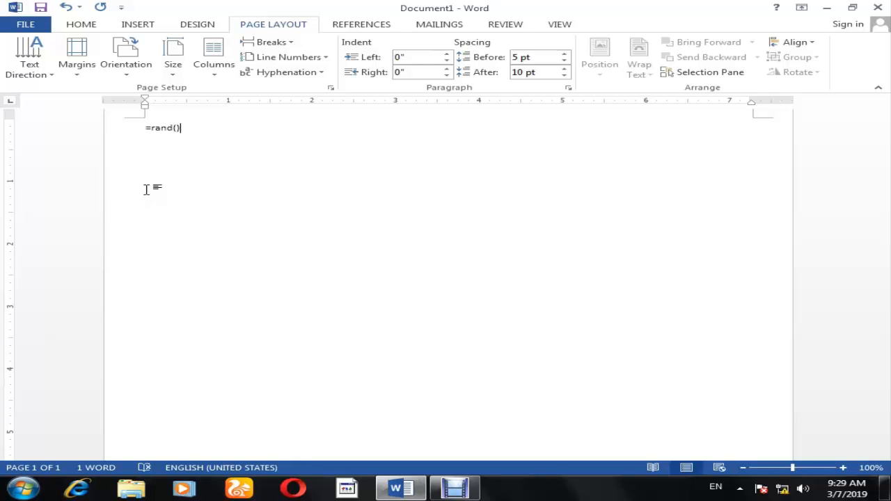
pyautogui.write('rand()')
pyautogui.press('Return')
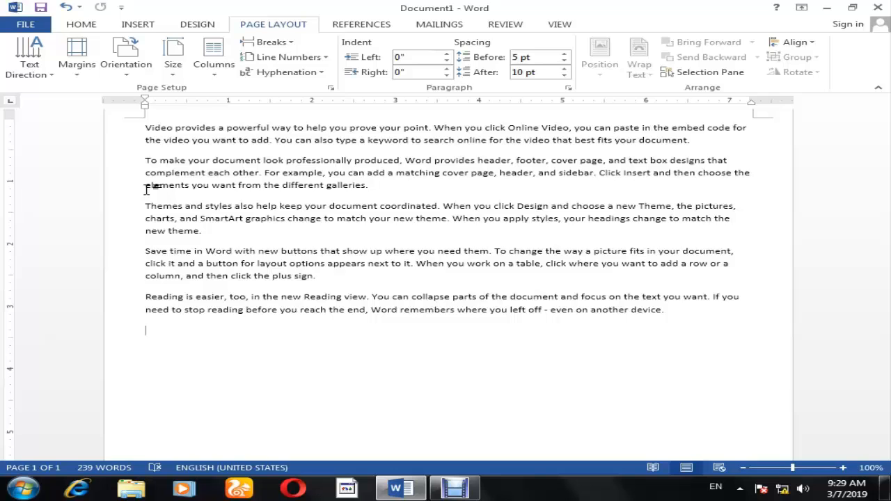
pyautogui.write('Video provides a powerful way to help you prove your point. When you click Online Video, you can paste in the embed code for the video you want to add. You can also type a keyword to search online for the video that best fits your document. To make your document look professionally produced, Word provides header, footer, cover page, and text box designs that complement each other. For example, you can add a matching cover page, header, and sidebar. Click Insert and then choose the elements you want from the different galleries. Themes and styles also help keep your document coordinated. When you click Design and choose a new Theme, the pictures, charts, and SmartArt graphics change to match your new theme. When you apply styles, your headings change to match the new theme. Save time in Word with new buttons that show up where you need them. To change the way a picture fits in your document, click it and a button for layout options appears next to it. When you work on a table, click where you want to add a row or a column, and then click the plus sign. Reading is easier, too, in the new Reading view. You can collapse parts of the document and focus on the text you want. If you need to stop reading before you reach the end, Word remembers where you left off - even on another device.')
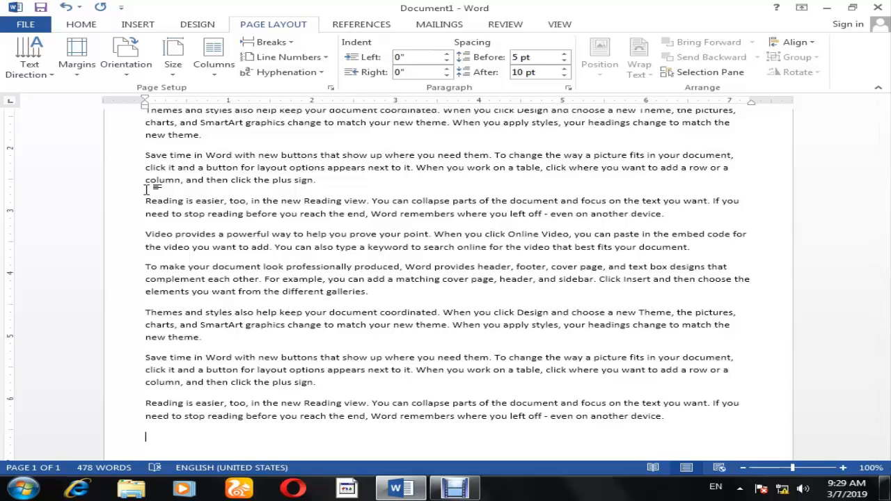
pyautogui.press('F3')
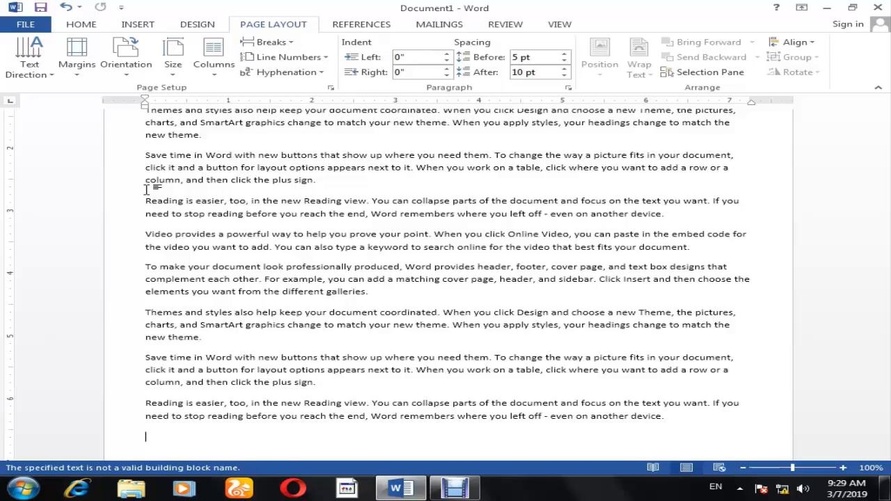
# Step: Select all of the sample text in the document
pyautogui.scroll(-3, 407, 338)
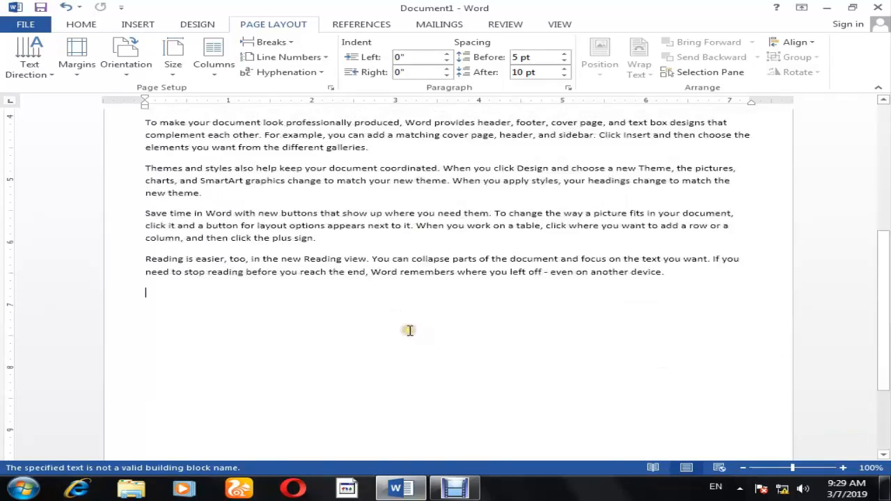
pyautogui.scroll(6, 408, 330)
pyautogui.scroll(-5, 408, 330)
pyautogui.scroll(-5, 411, 331)
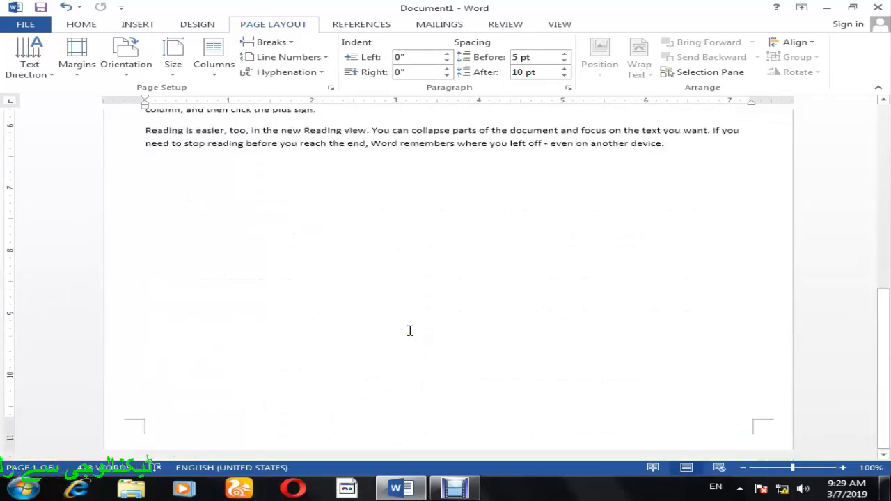
pyautogui.scroll(3, 410, 331)
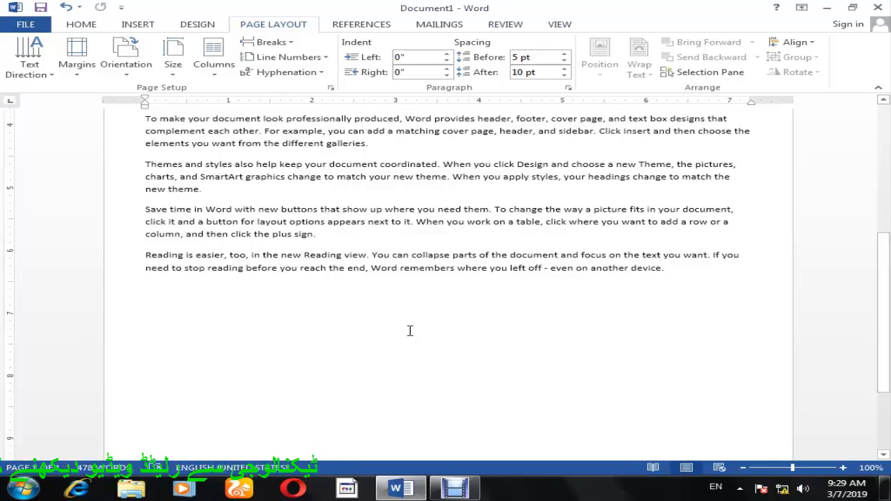
pyautogui.moveTo(410, 330); pyautogui.dragTo(195, 65)
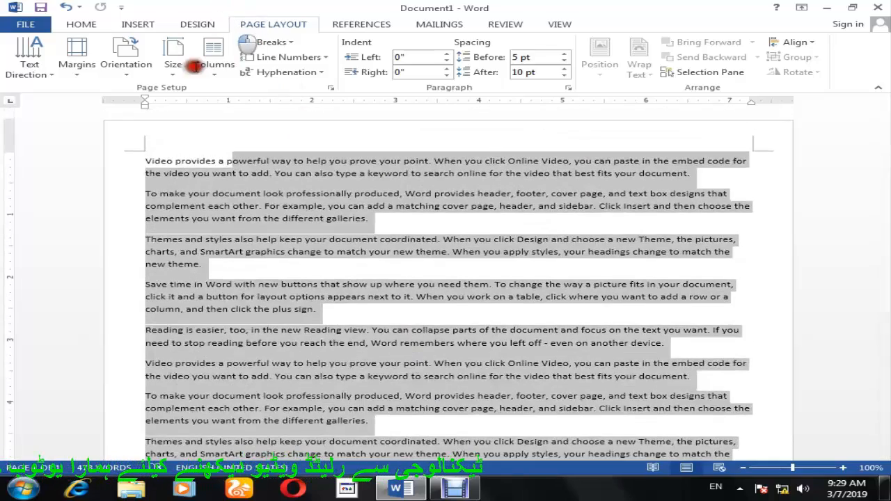
pyautogui.click(504, 364)
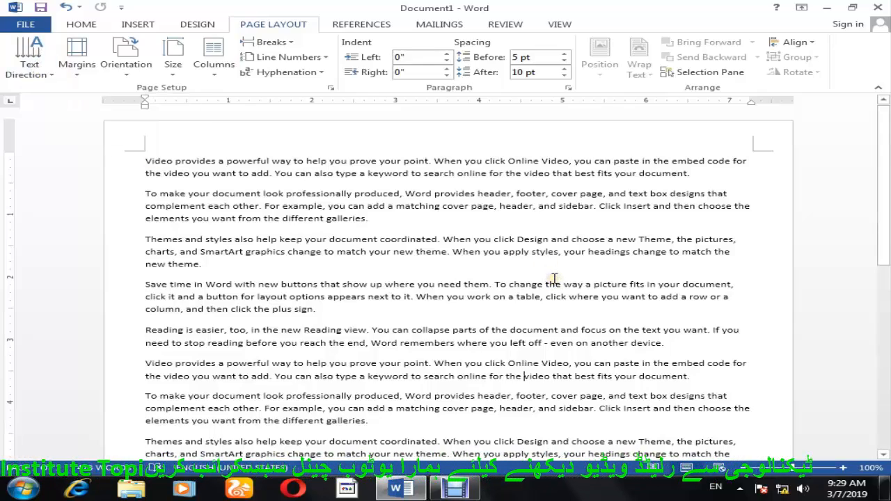
pyautogui.hotkey('ctrl', 'a')
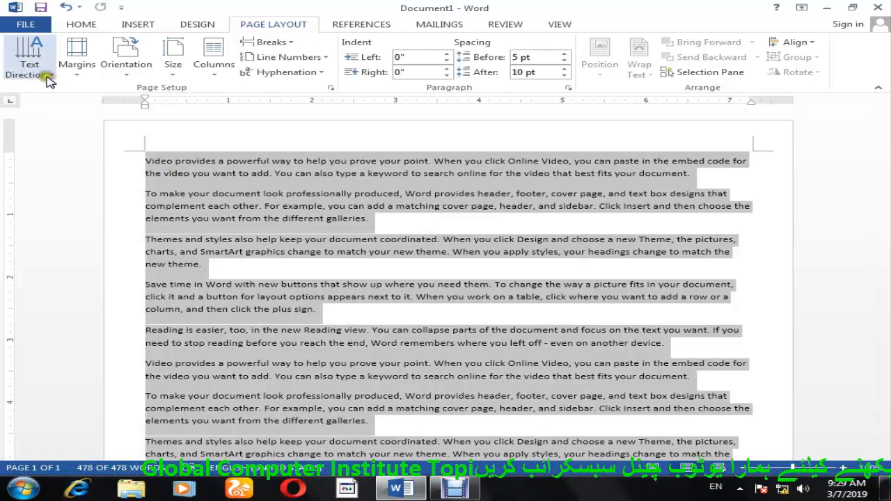
# Step: Try the Horizontal, Vertical and Rotate Asian characters 270° text directions on the selected text
pyautogui.click(30, 60)
pyautogui.click(103, 100)
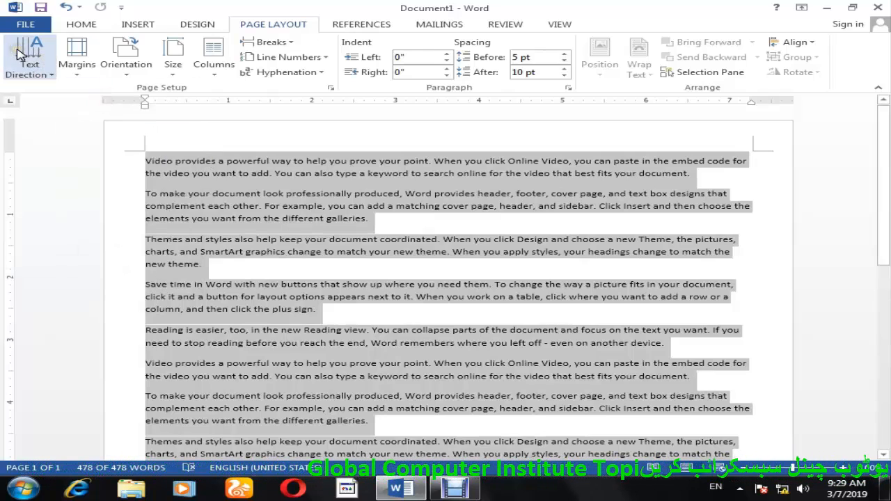
pyautogui.click(28, 60)
pyautogui.click(111, 142)
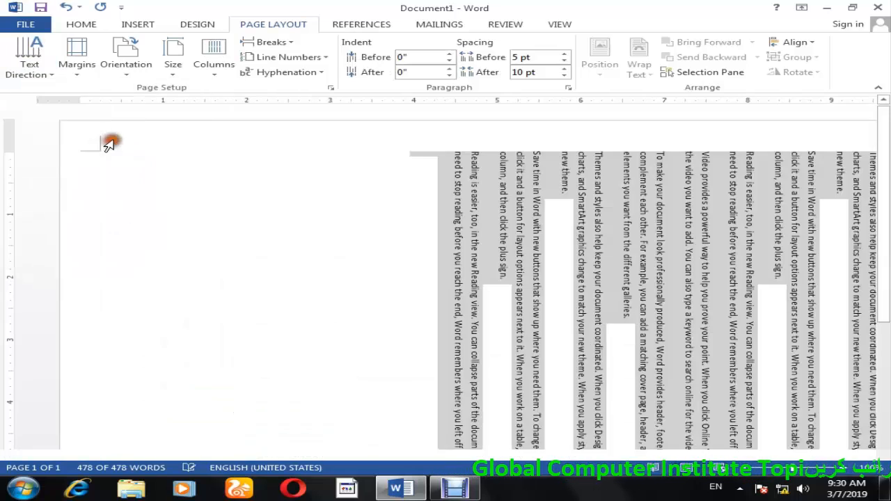
pyautogui.click(28, 60)
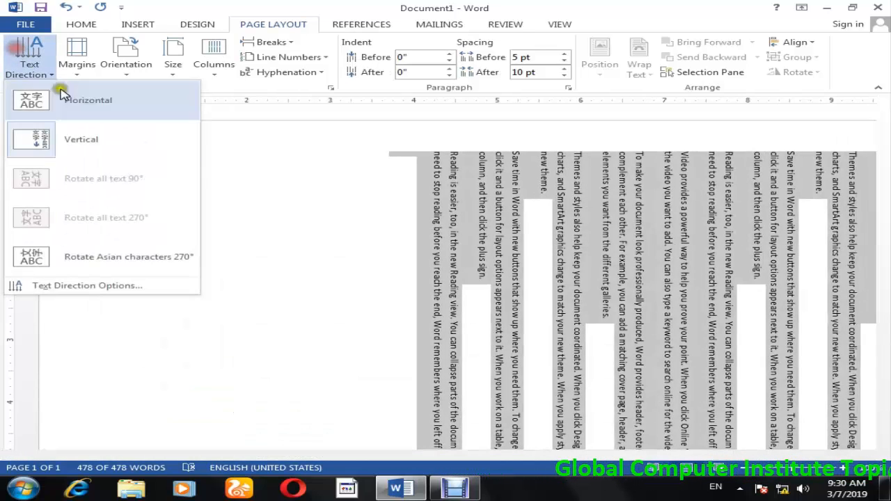
pyautogui.click(68, 267)
# Step: Preview orientations in the Text Direction options, apply the vertical one to the selected text, and restore the Horizontal direction
pyautogui.click(28, 60)
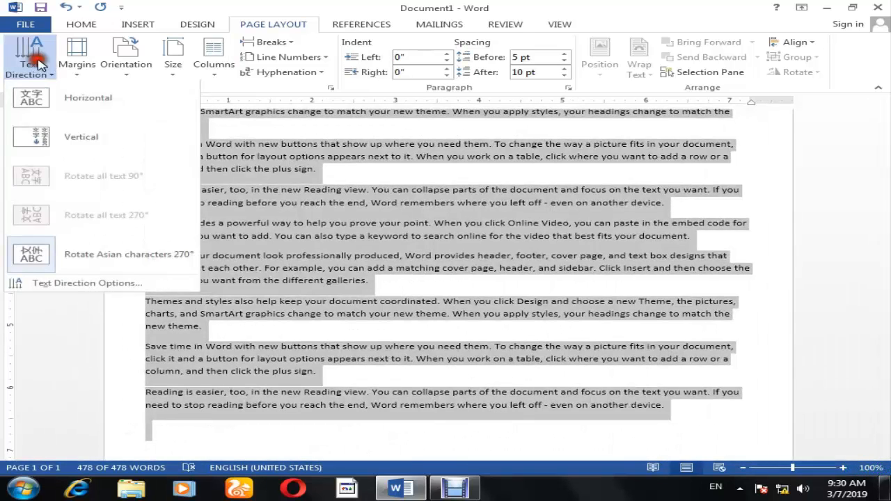
pyautogui.click(81, 286)
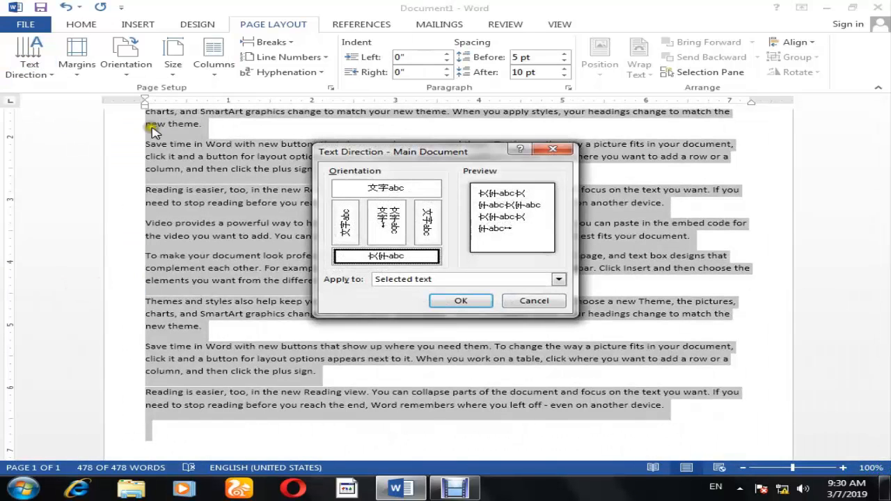
pyautogui.click(393, 222)
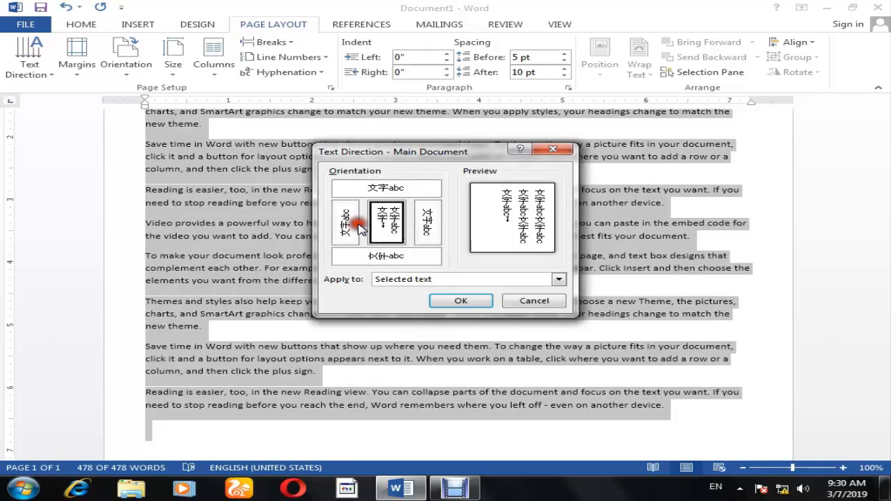
pyautogui.click(425, 190)
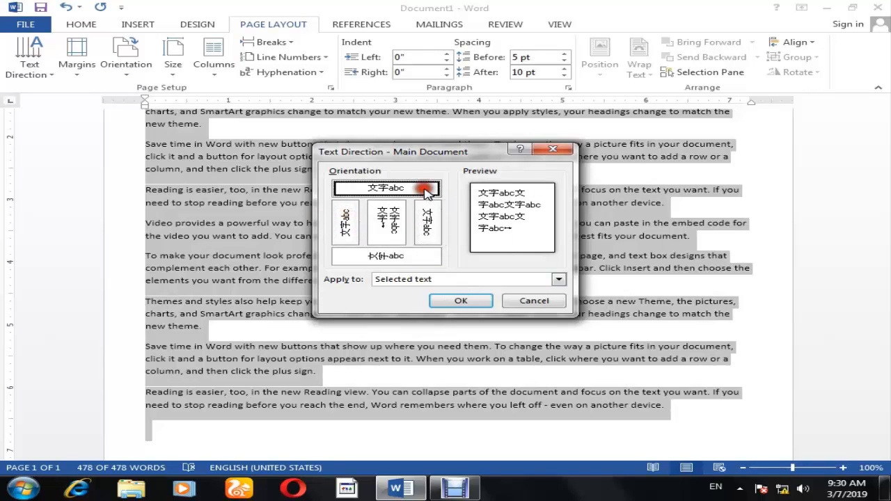
pyautogui.click(394, 259)
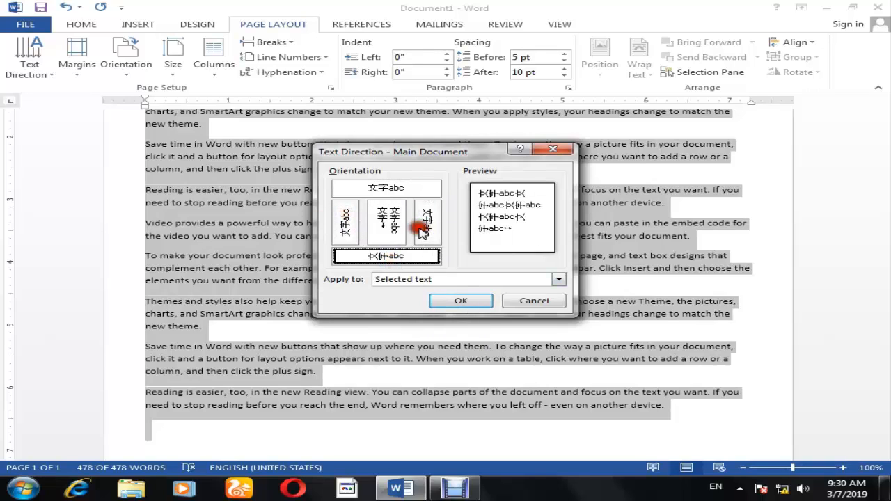
pyautogui.click(385, 222)
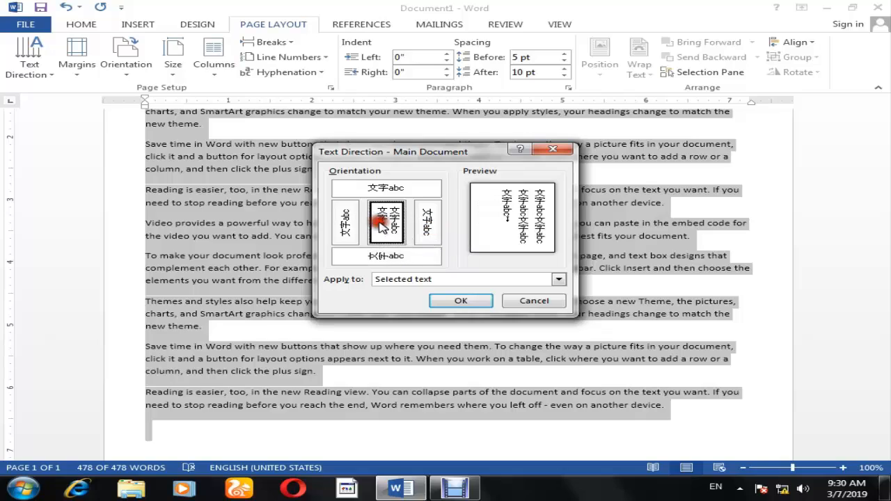
pyautogui.click(461, 301)
pyautogui.click(42, 70)
pyautogui.click(61, 103)
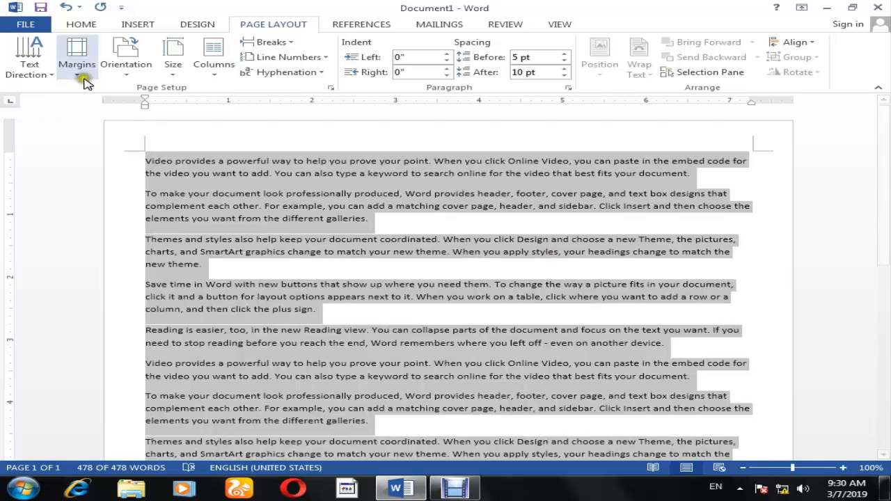
# Step: Try the Last Custom Setting, Normal and Narrow margin presets one after another on the document
pyautogui.click(78, 76)
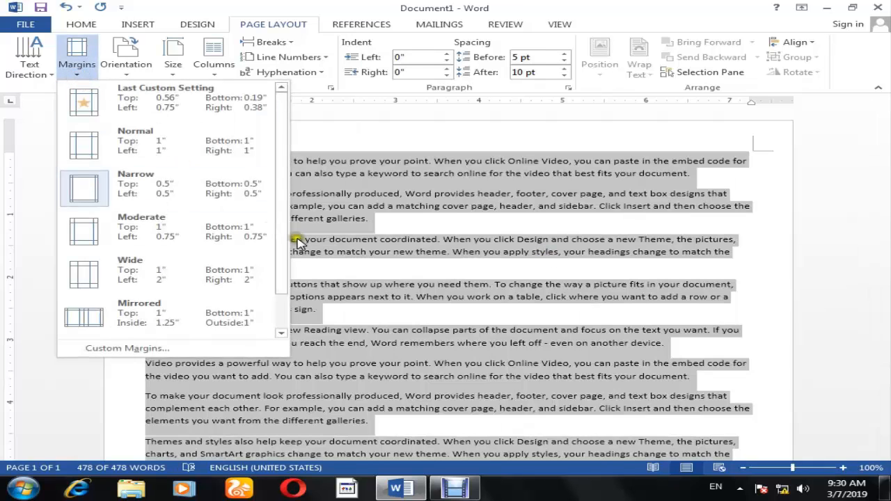
pyautogui.click(100, 103)
pyautogui.click(76, 66)
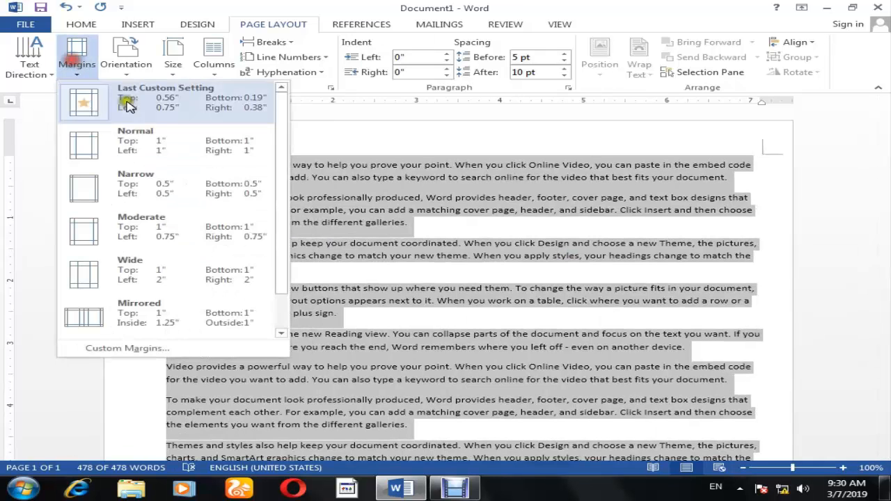
pyautogui.click(171, 145)
pyautogui.click(78, 49)
pyautogui.click(139, 183)
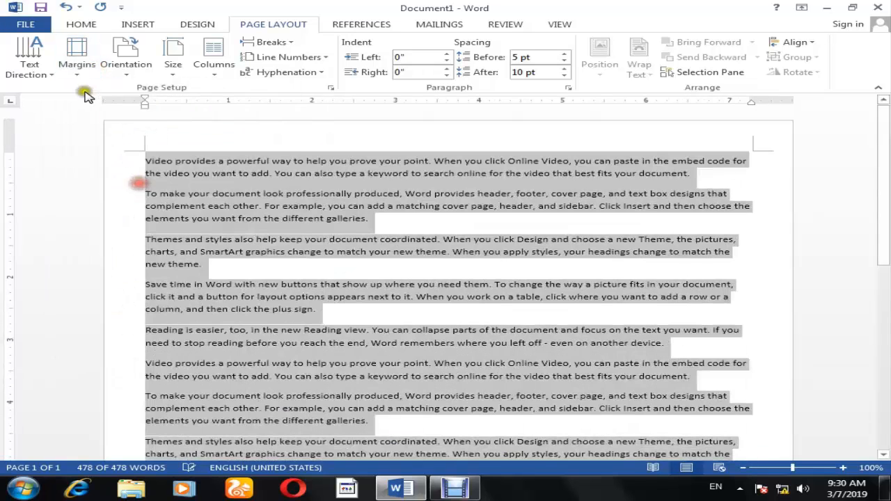
# Step: Try the Moderate margin preset on the document, followed by the Wide preset
pyautogui.click(76, 71)
pyautogui.click(165, 239)
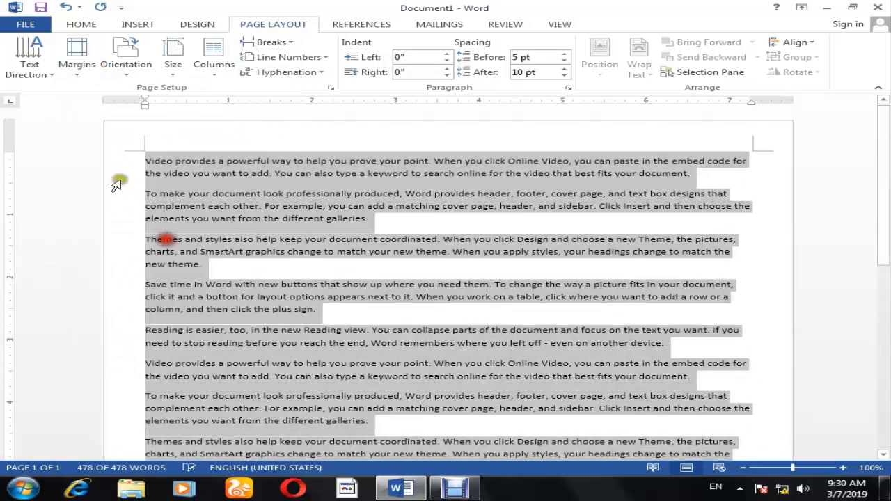
pyautogui.click(197, 24)
pyautogui.click(304, 22)
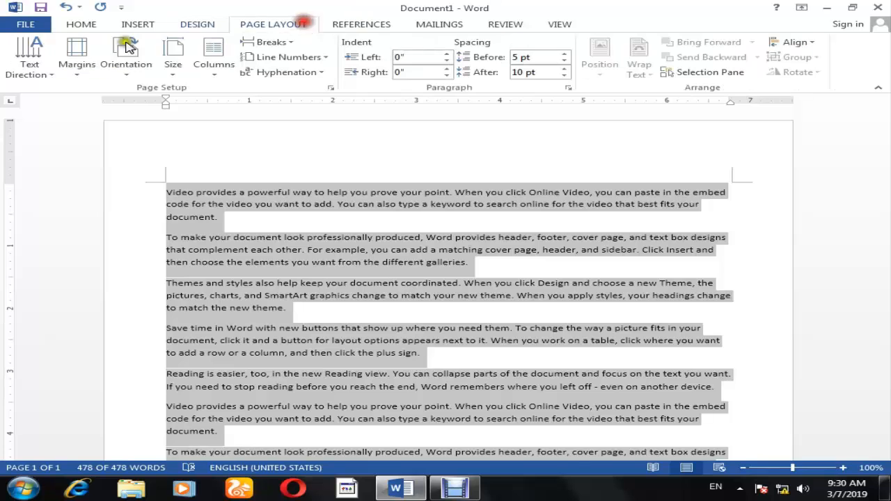
pyautogui.click(76, 61)
pyautogui.click(213, 277)
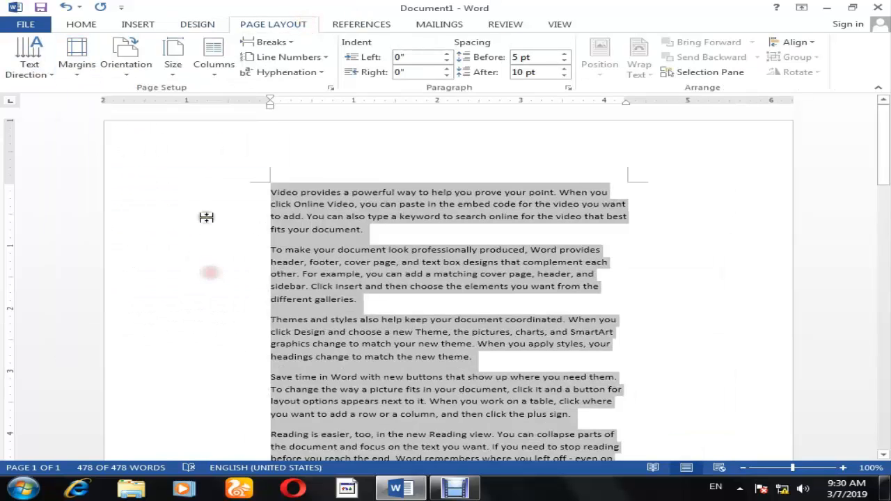
# Step: Try the Mirrored margin preset, and set the page margins to Normal with 1" on all sides
pyautogui.click(69, 59)
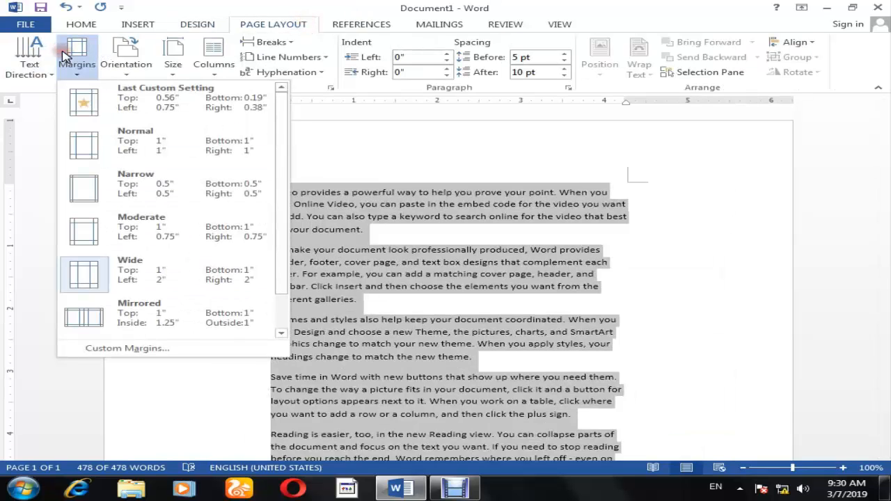
pyautogui.click(126, 312)
pyautogui.click(78, 63)
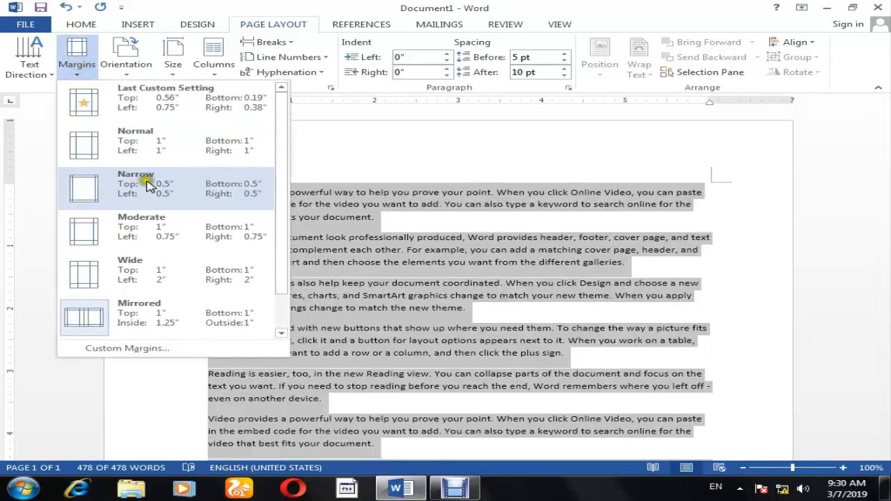
pyautogui.click(139, 143)
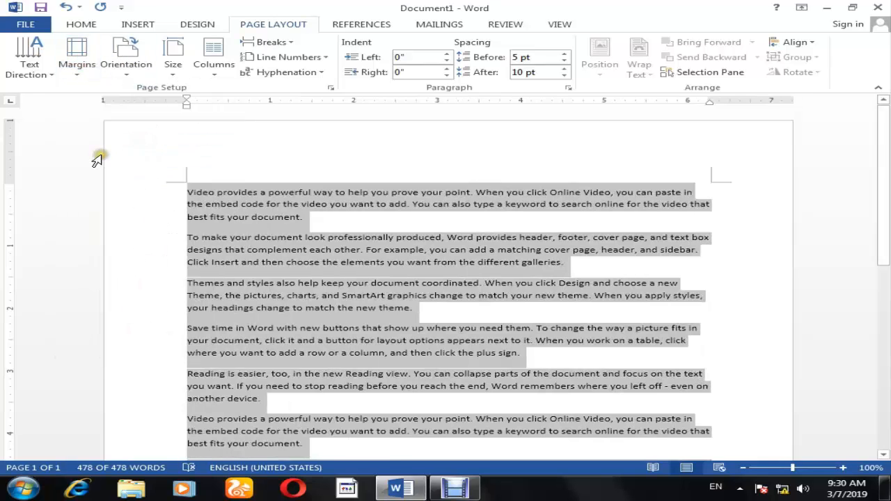
# Step: Change the page orientation of the document to Landscape
pyautogui.click(122, 59)
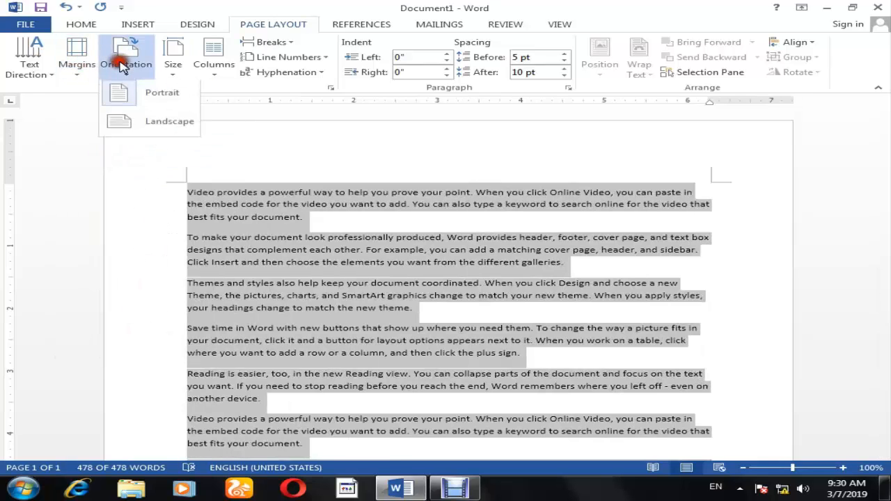
pyautogui.click(170, 125)
# Step: Change the page orientation of the document to Portrait
pyautogui.click(126, 56)
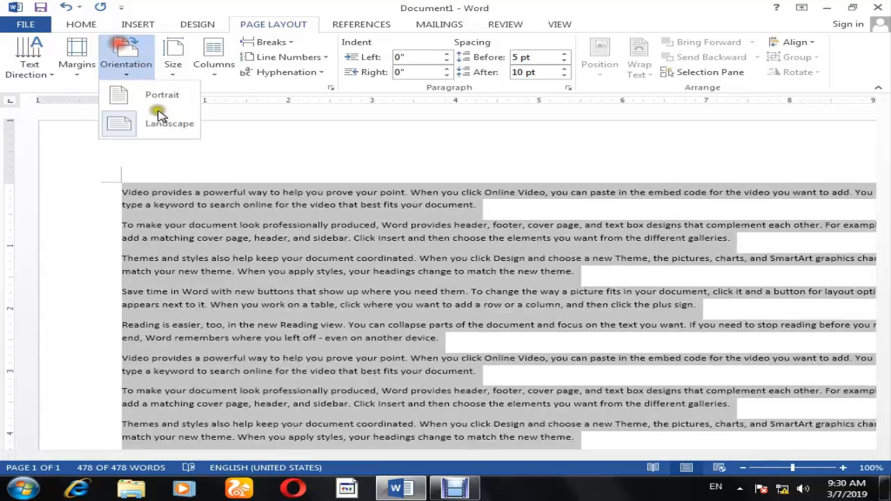
pyautogui.click(159, 103)
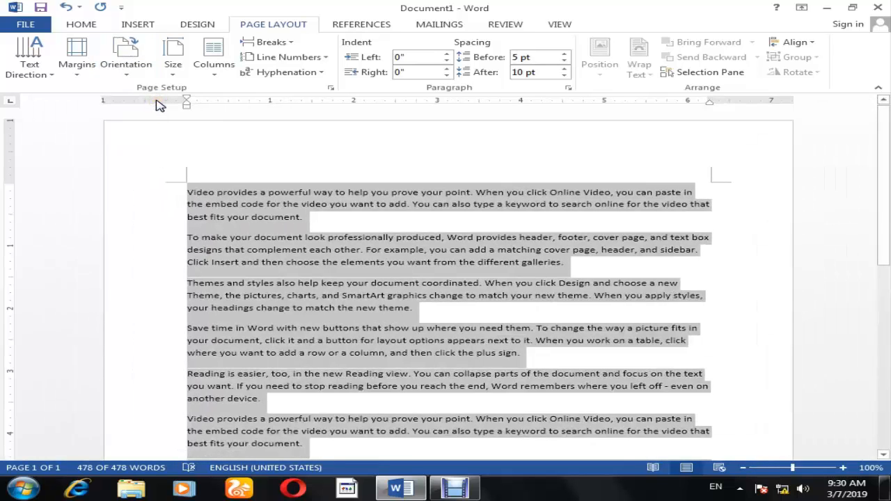
# Step: Try the Letter paper size (8.5" x 11") on the document, followed by Legal (8.5" x 14")
pyautogui.click(174, 66)
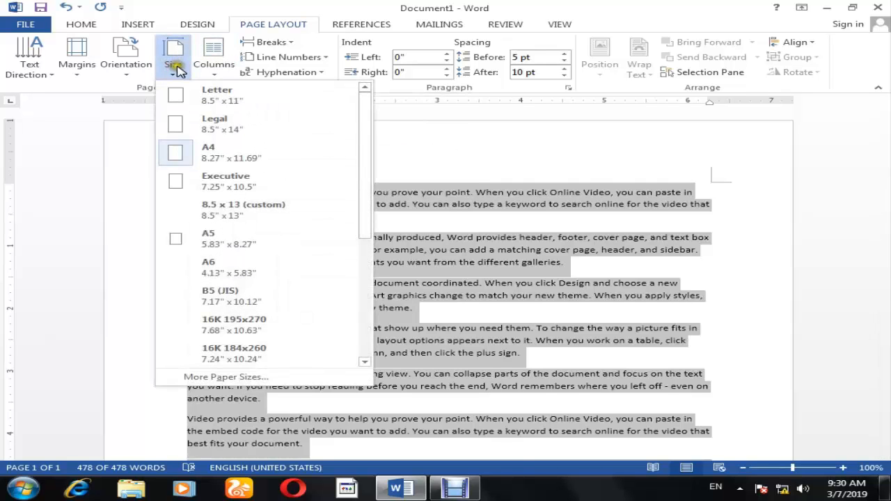
pyautogui.click(202, 94)
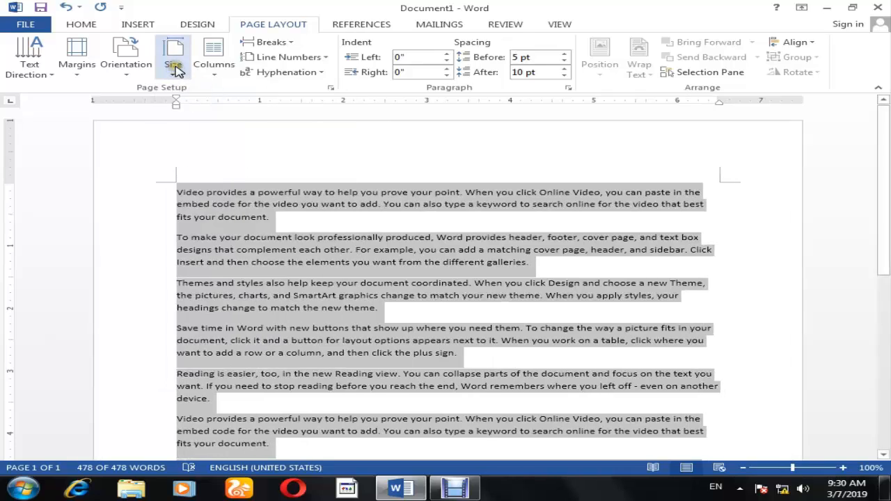
pyautogui.scroll(-5, 599, 366)
pyautogui.scroll(-3, 599, 362)
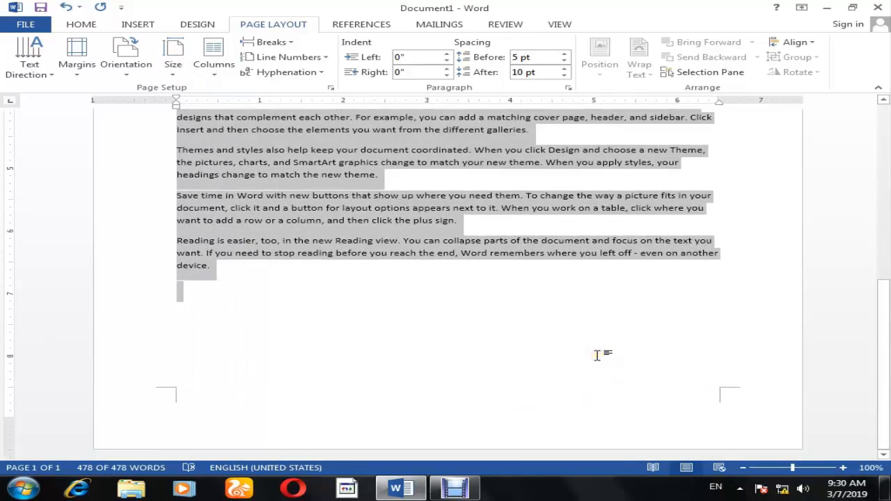
pyautogui.scroll(10, 599, 355)
pyautogui.click(187, 62)
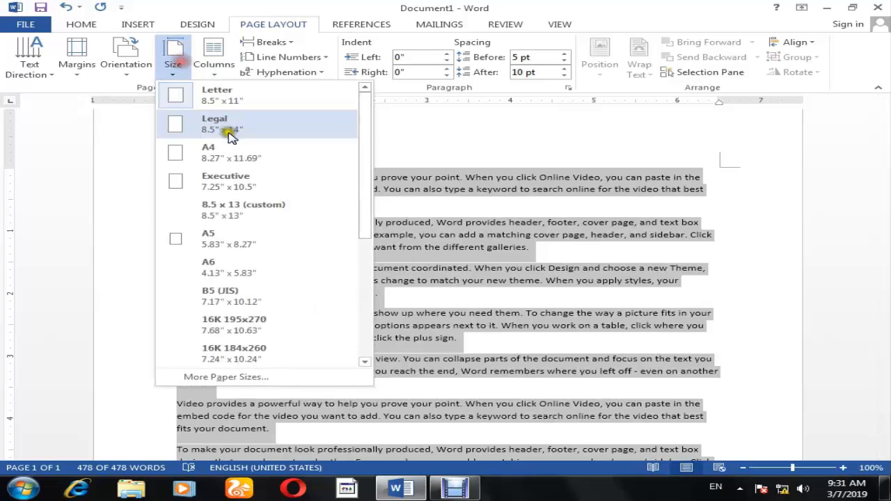
pyautogui.click(230, 134)
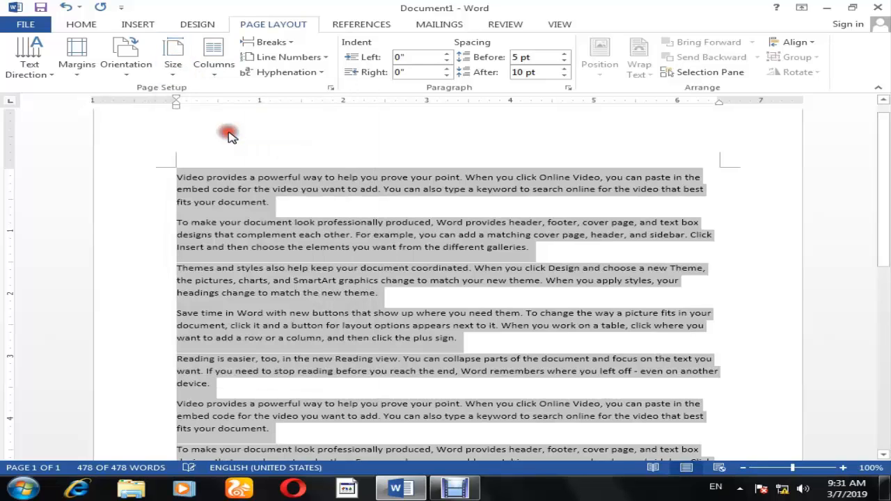
# Step: Try the A4 and Executive paper sizes, and set the document's paper size to A4 (8.27" x 11.69")
pyautogui.click(210, 64)
pyautogui.click(173, 64)
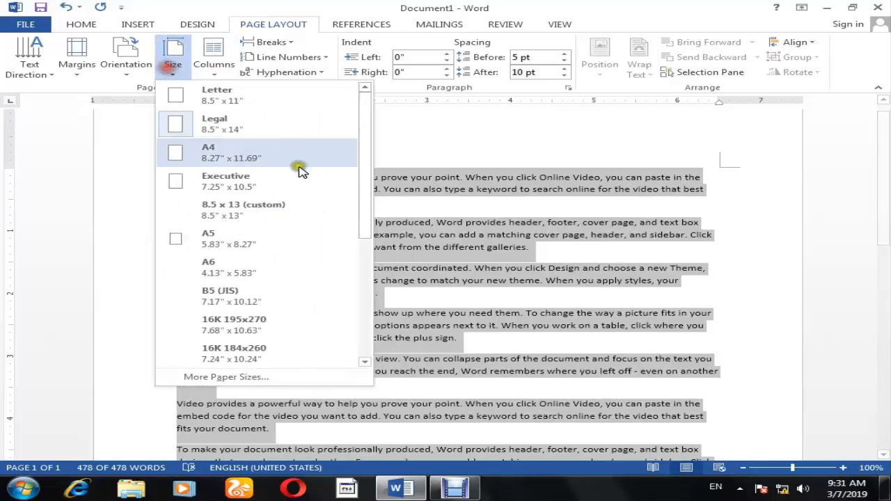
pyautogui.click(249, 155)
pyautogui.click(167, 56)
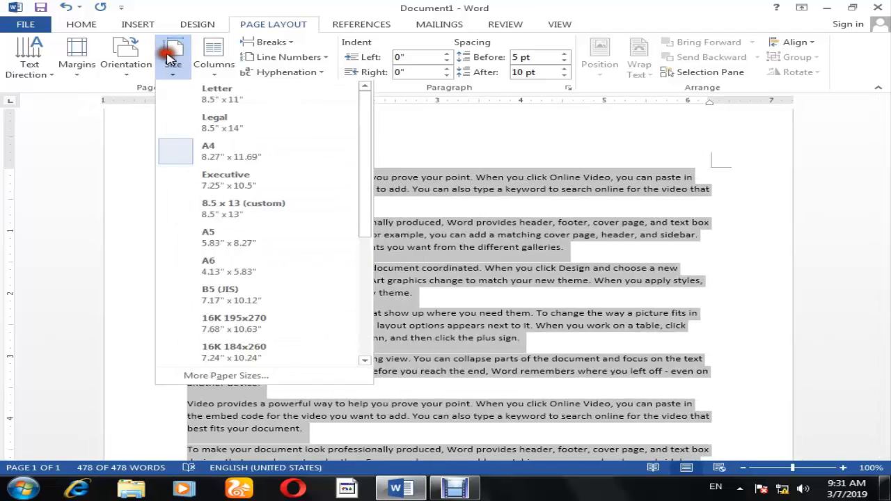
pyautogui.click(243, 192)
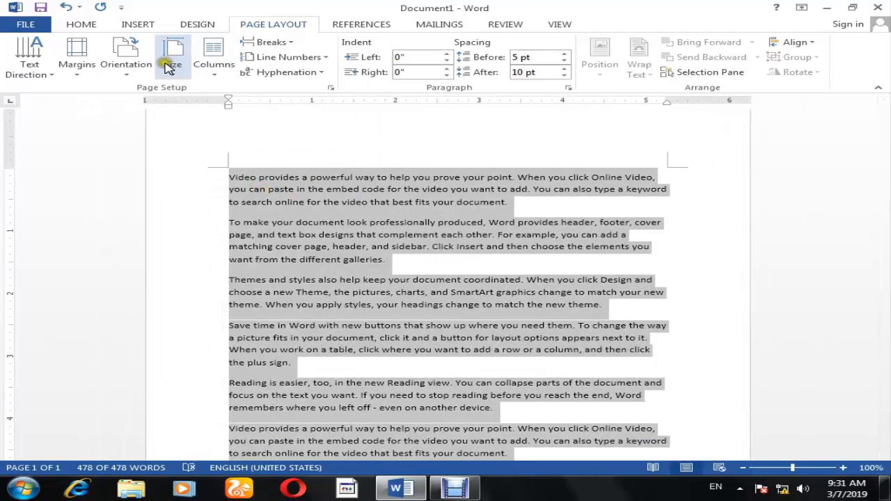
pyautogui.click(173, 55)
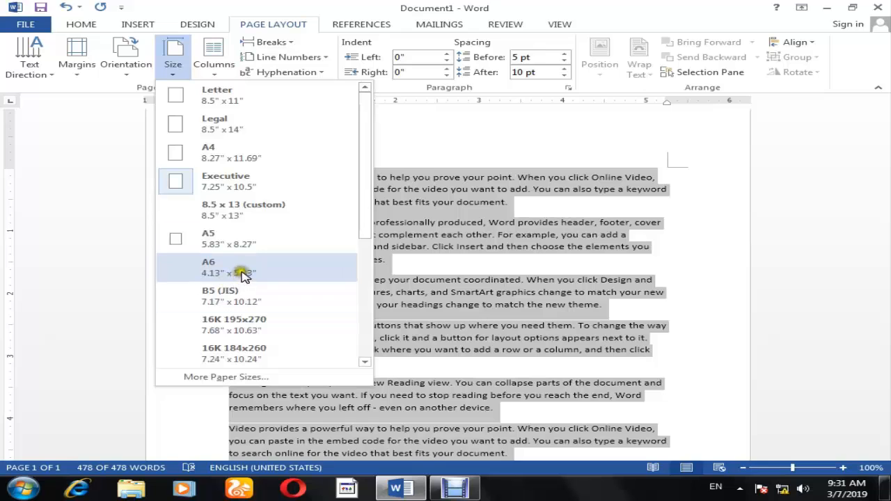
pyautogui.click(207, 146)
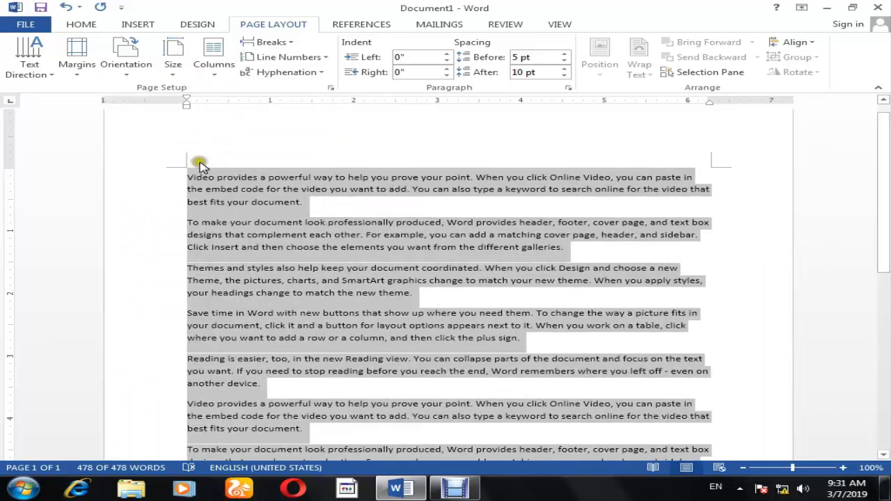
# Step: Try the One, Two and Three column layouts one after another on the selected text
pyautogui.click(211, 64)
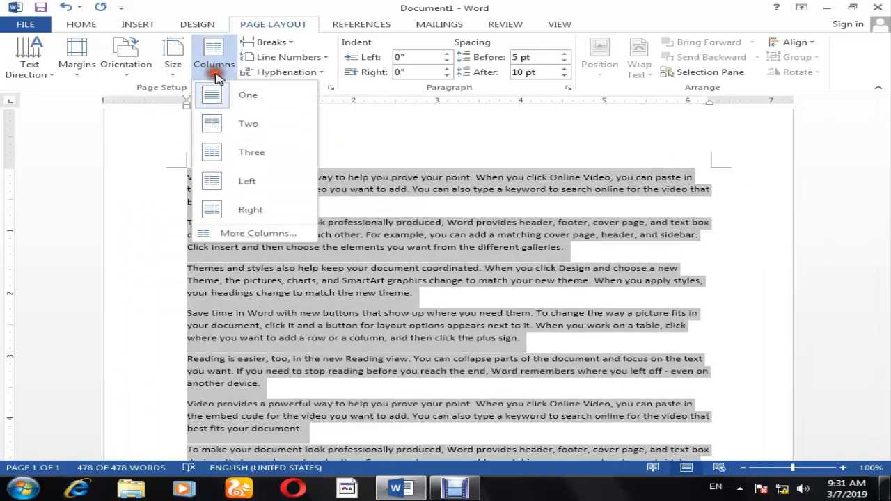
pyautogui.click(276, 97)
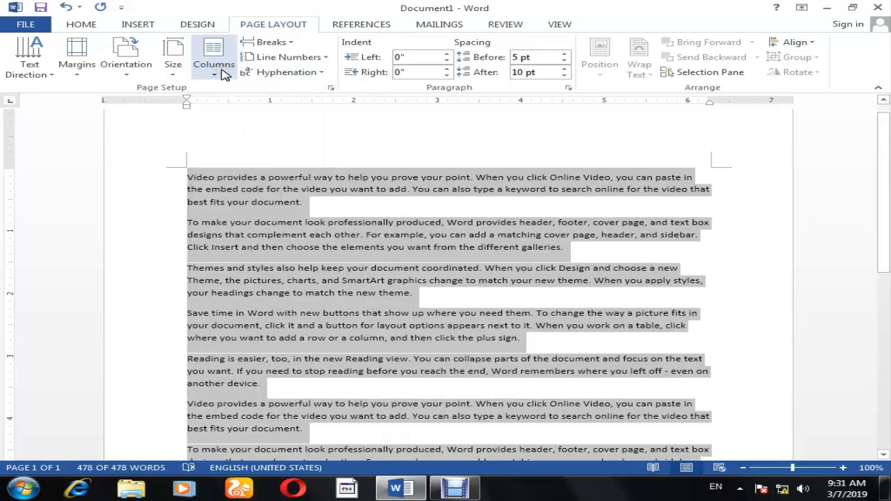
pyautogui.click(216, 66)
pyautogui.click(263, 130)
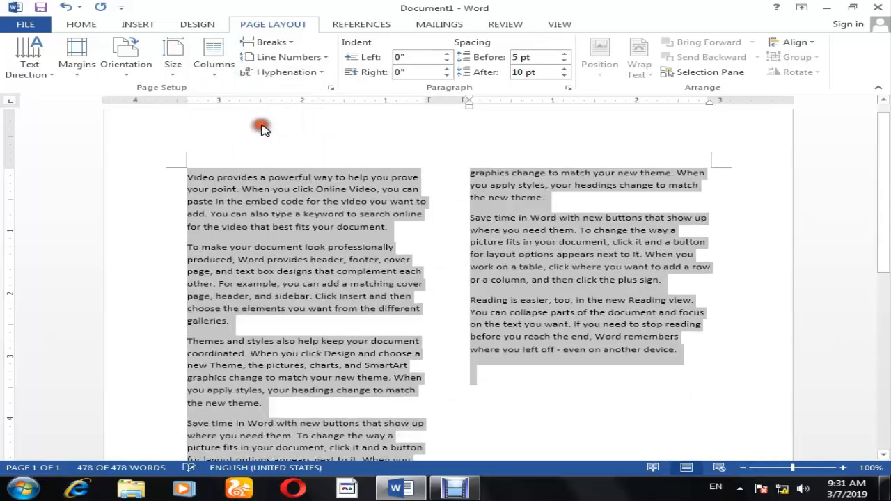
pyautogui.click(214, 61)
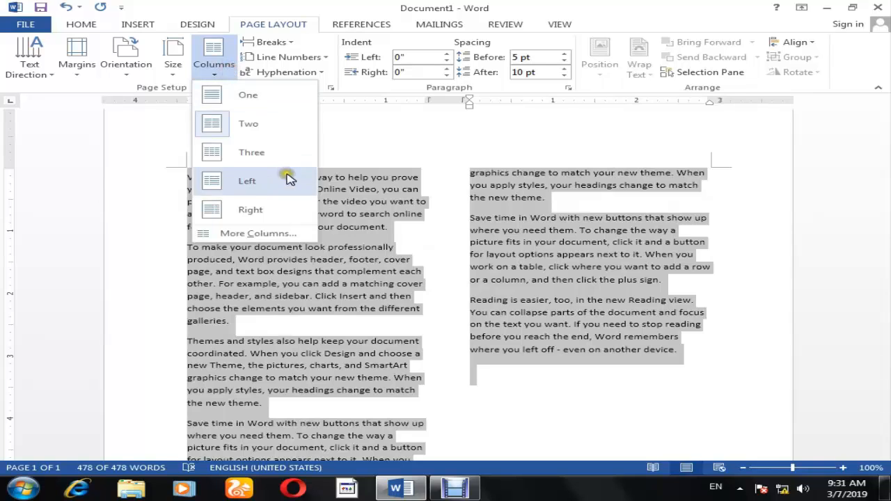
pyautogui.click(254, 152)
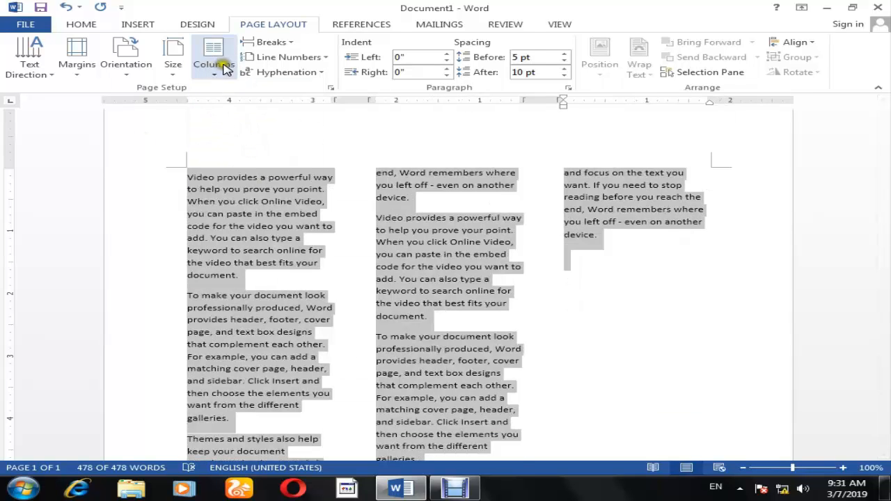
# Step: Try the Left column layout on the selected text, followed by the Right layout
pyautogui.click(214, 61)
pyautogui.click(277, 184)
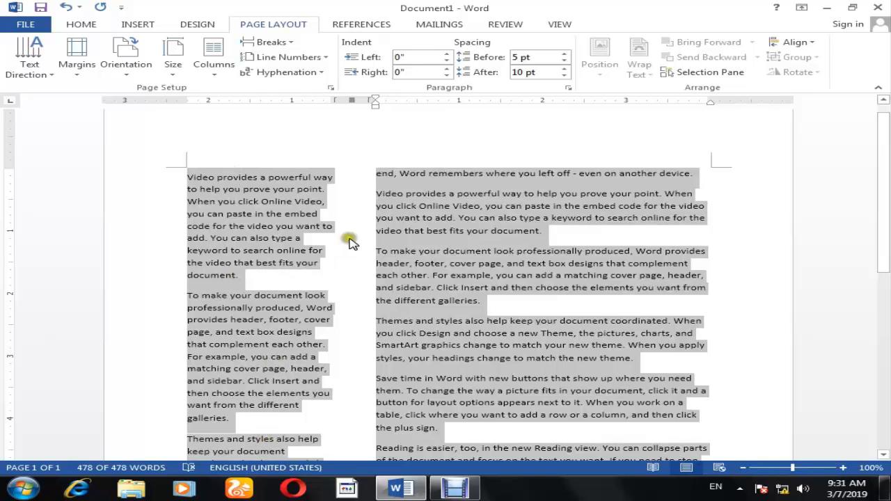
pyautogui.click(209, 61)
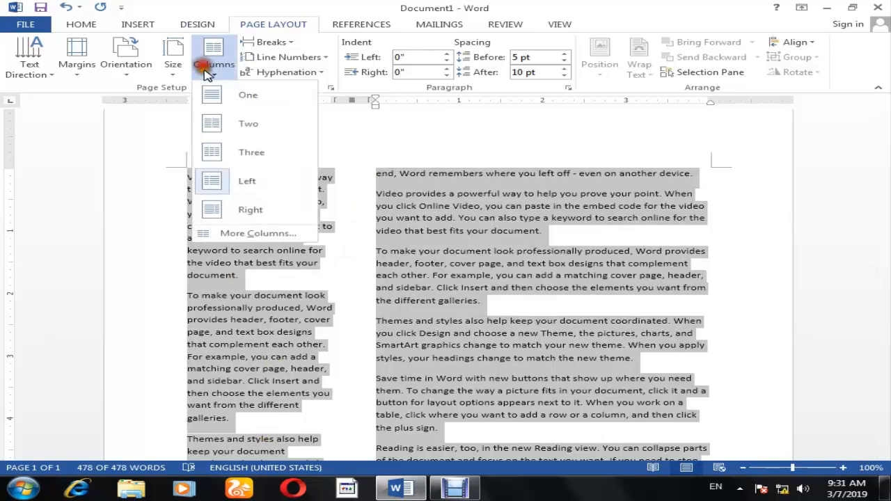
pyautogui.click(291, 212)
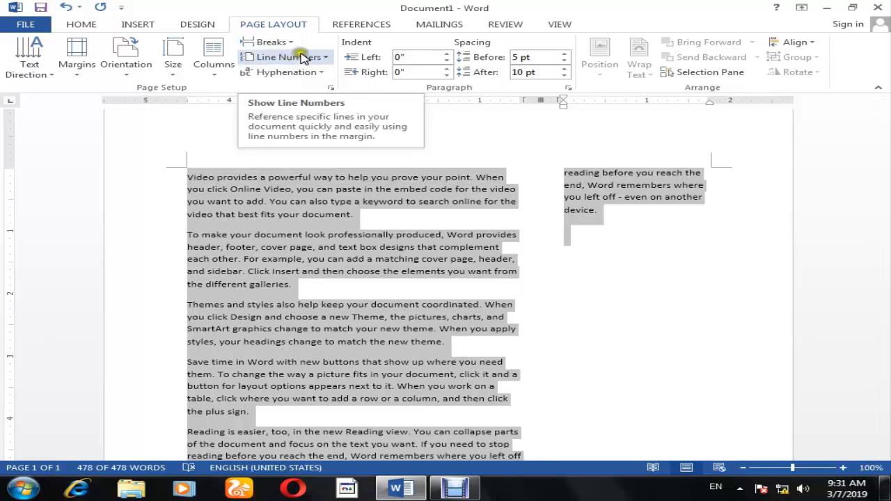
# Step: Clear the text selection and set the document text to One column
pyautogui.click(249, 42)
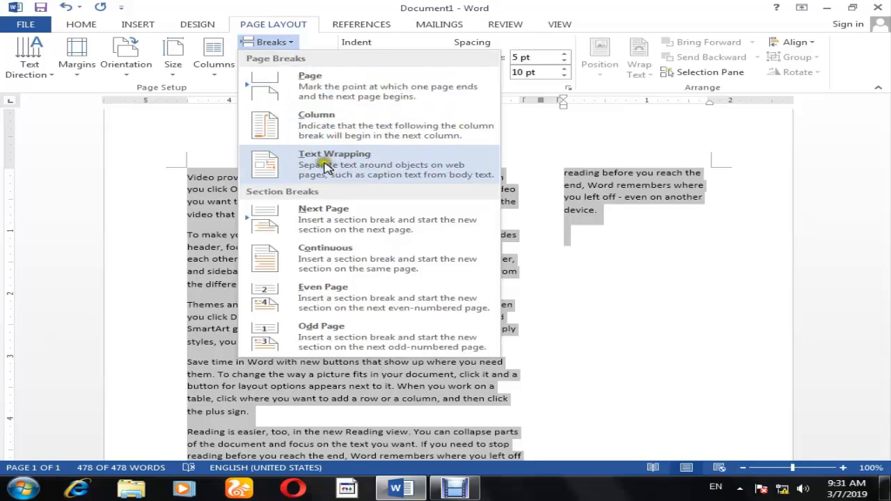
pyautogui.click(629, 275)
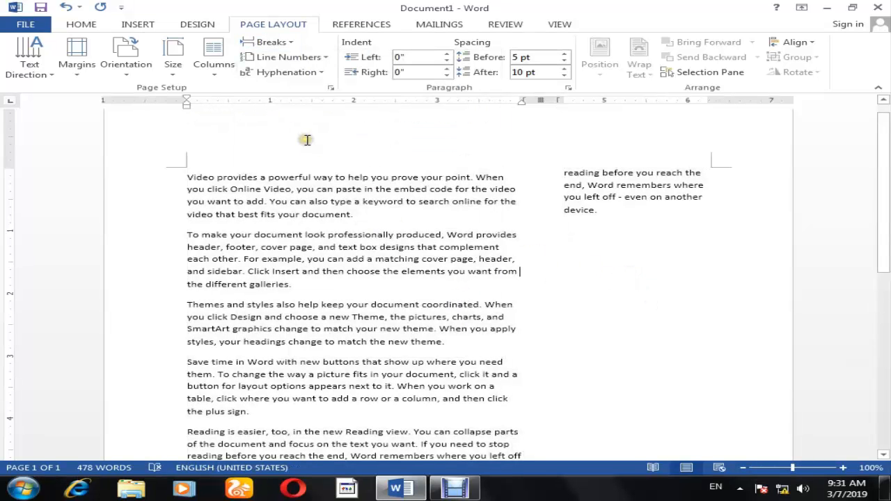
pyautogui.click(213, 60)
pyautogui.click(256, 98)
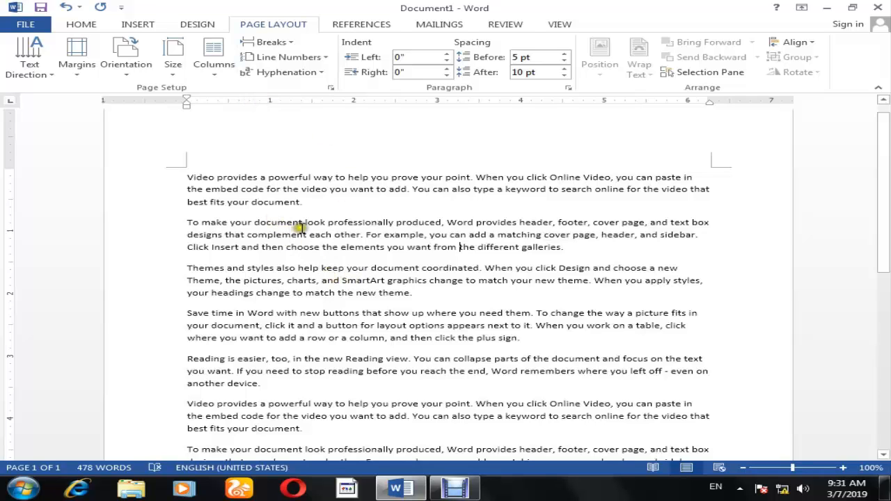
# Step: Try a page break after the word "document" in the second paragraph
pyautogui.click(268, 41)
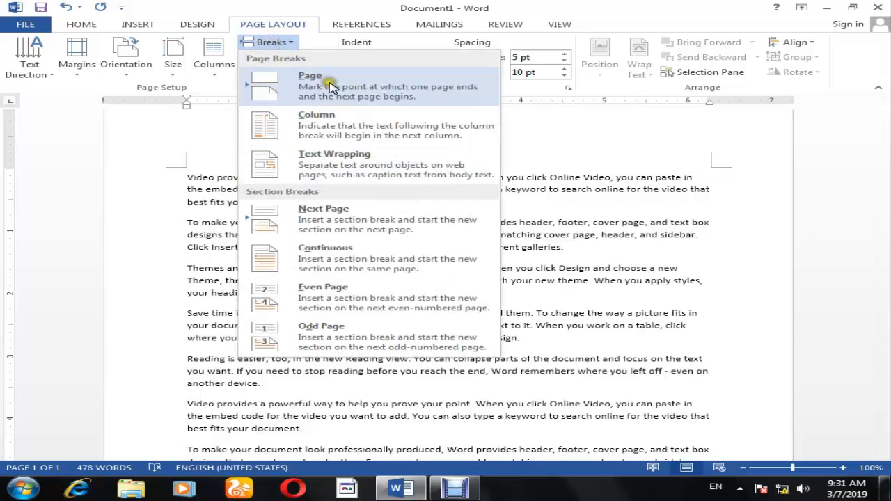
pyautogui.click(325, 95)
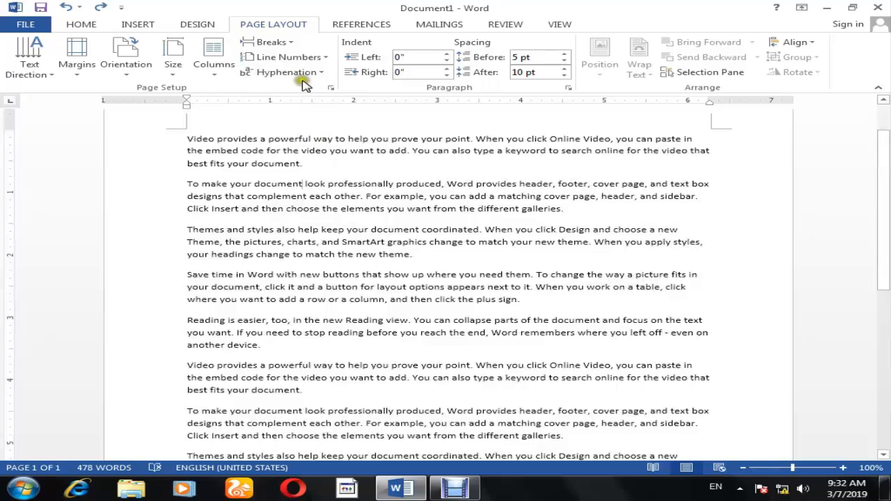
pyautogui.click(278, 42)
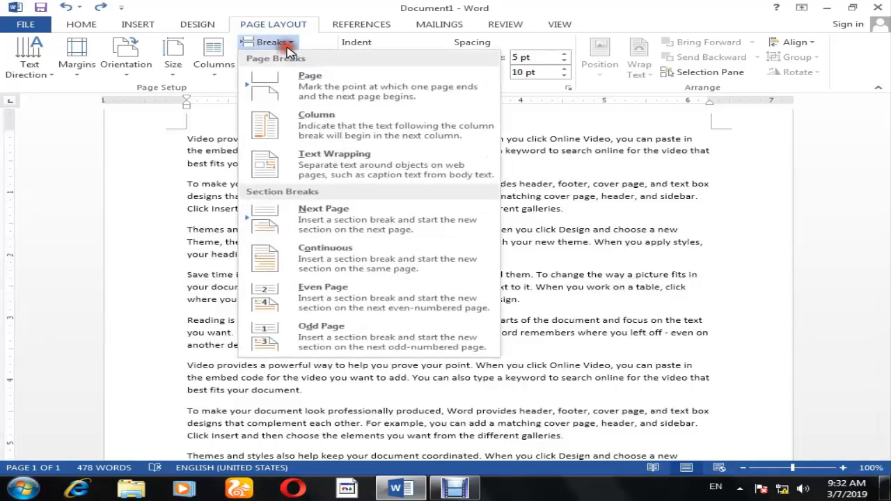
pyautogui.click(547, 220)
# Step: Lay out the text in Two columns and insert a column break before the paragraph starting with "Themes and styles"
pyautogui.click(214, 55)
pyautogui.click(252, 122)
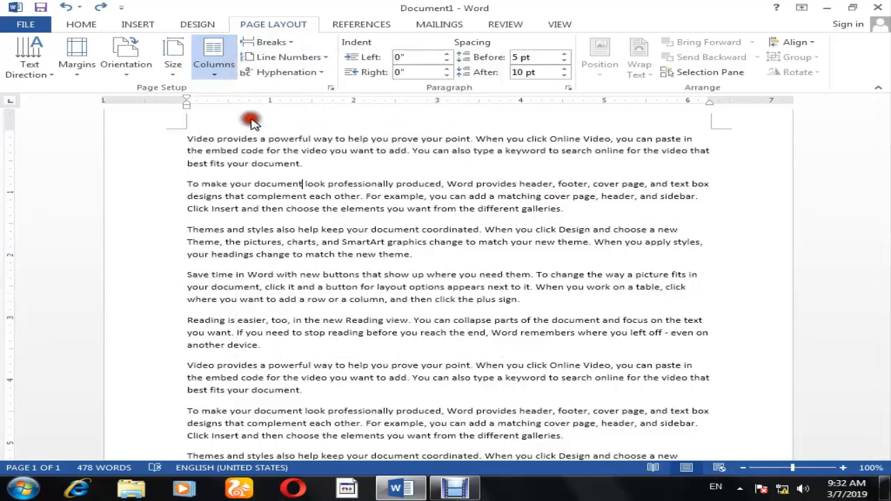
pyautogui.click(192, 302)
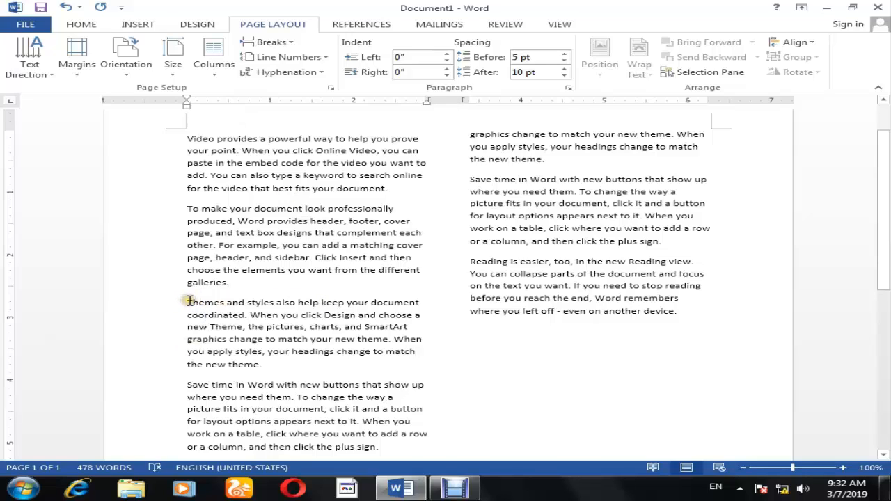
pyautogui.click(189, 302)
pyautogui.click(273, 41)
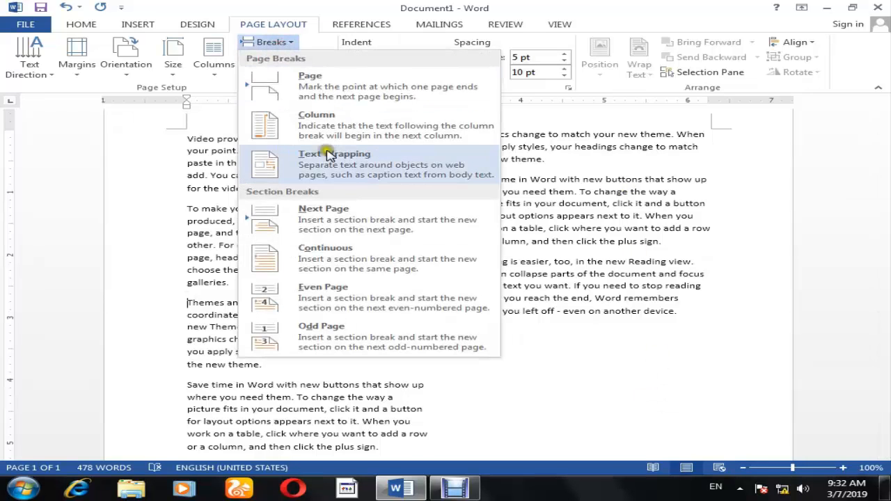
pyautogui.click(333, 122)
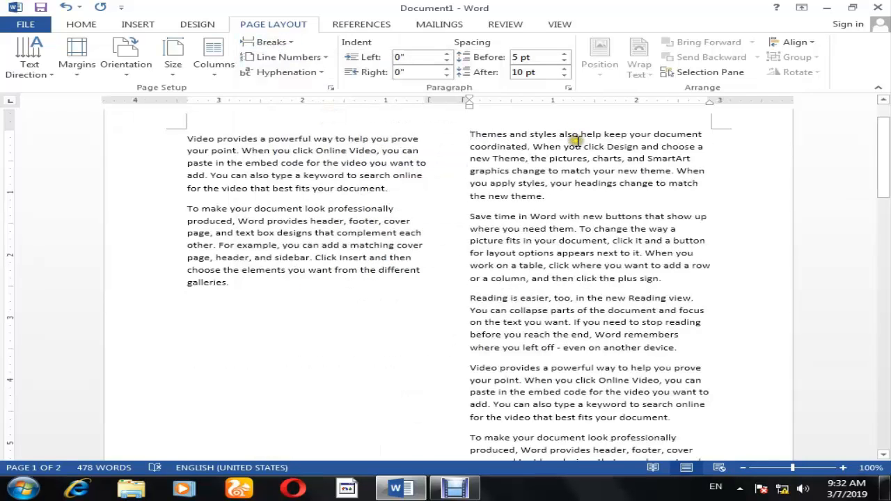
# Step: Undo the column break and set the document text to One column
pyautogui.click(270, 43)
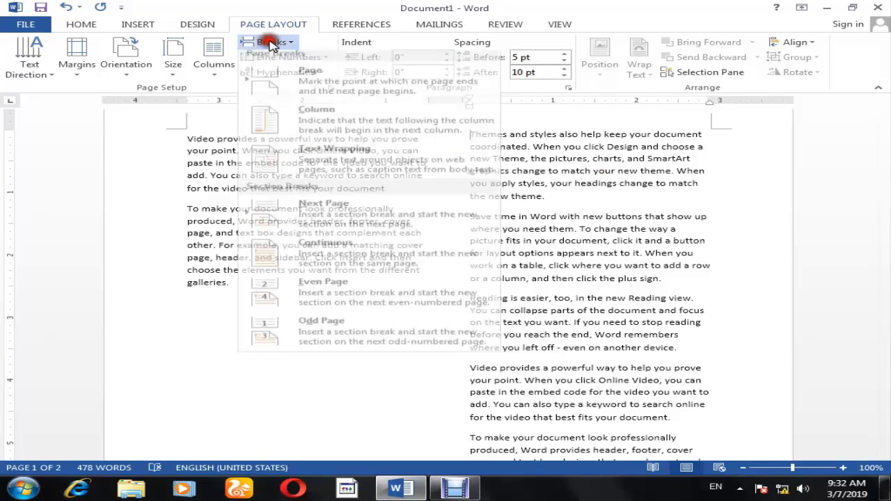
pyautogui.click(646, 270)
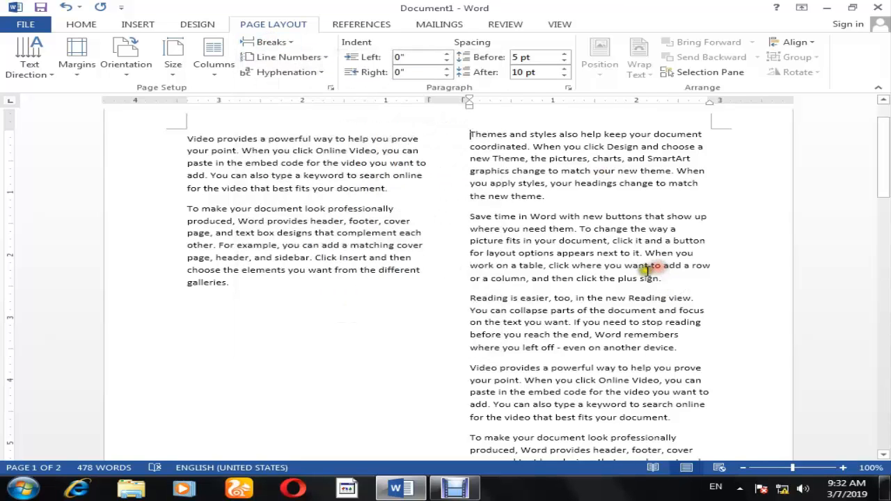
pyautogui.click(213, 56)
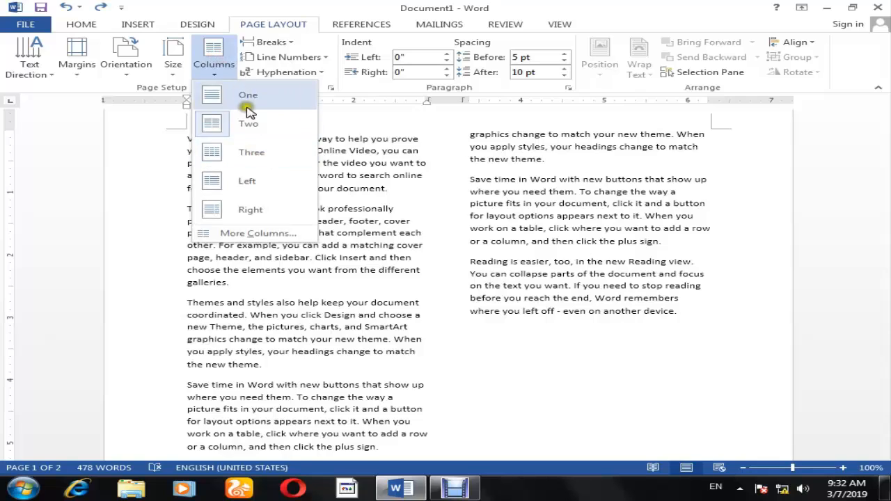
pyautogui.click(244, 92)
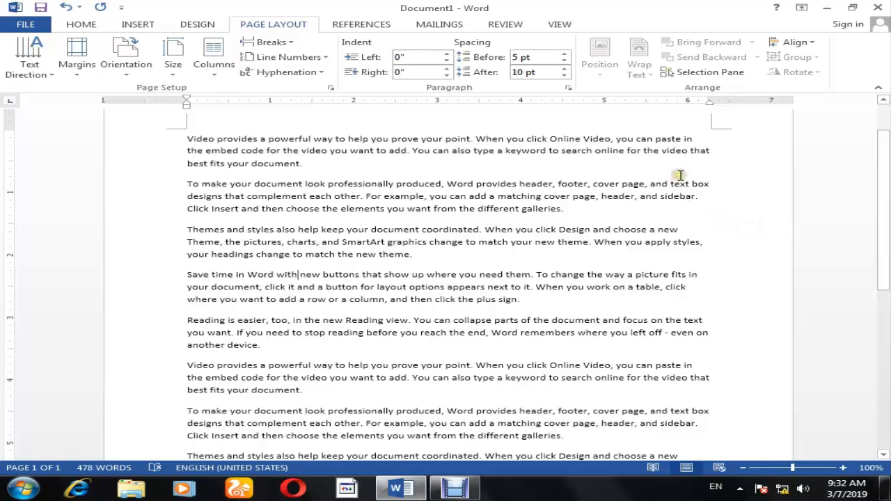
# Step: Try a text wrapping break after "Save time in Word with" in the fourth paragraph
pyautogui.click(275, 43)
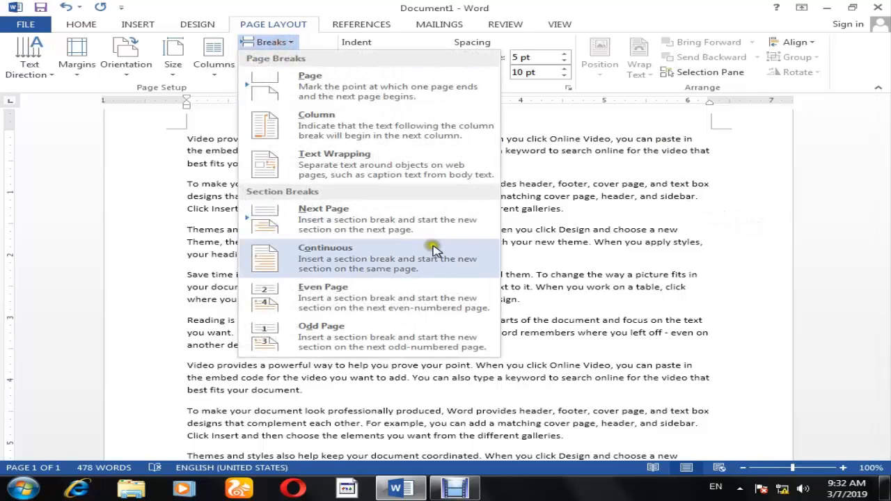
pyautogui.click(376, 169)
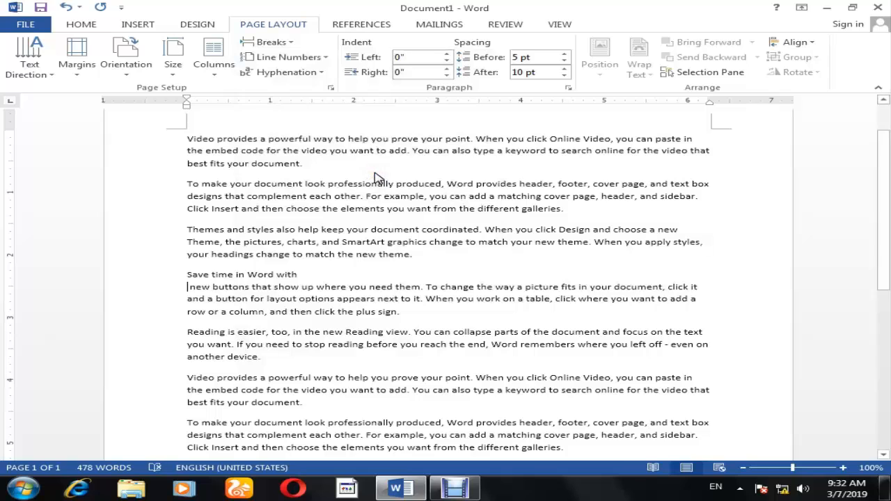
pyautogui.click(252, 44)
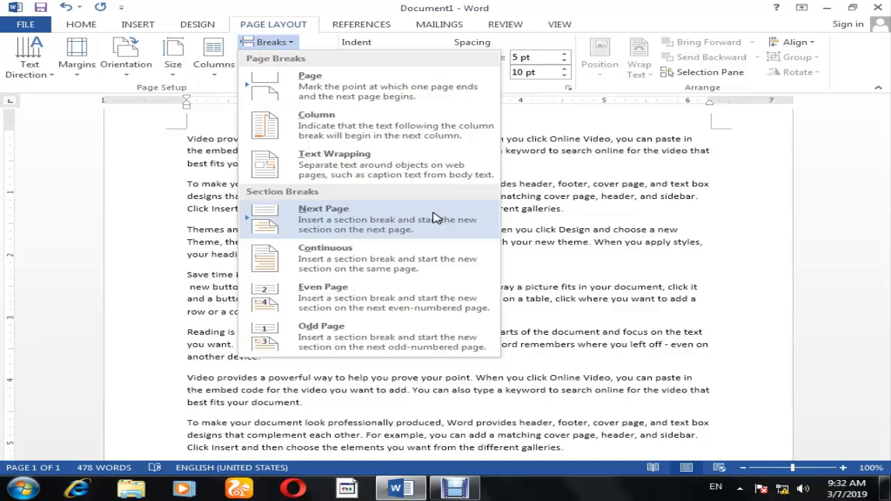
pyautogui.click(341, 174)
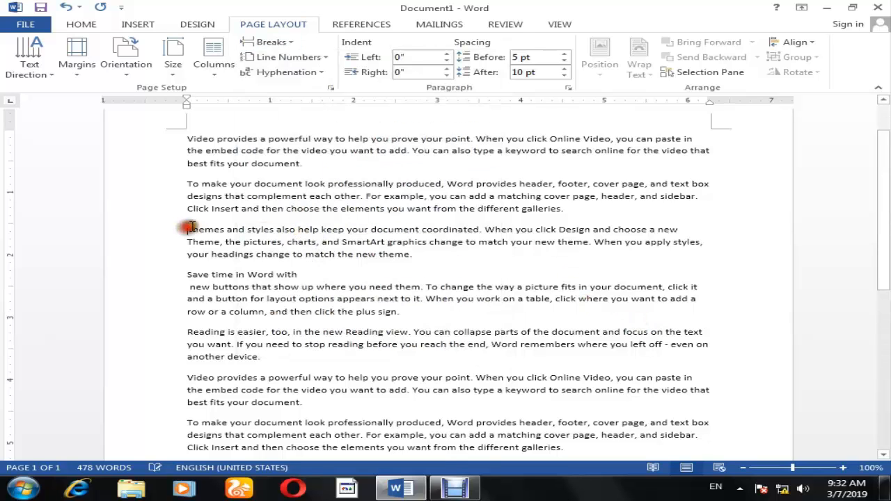
# Step: Try a Next Page section break before the paragraph starting with "Themes and styles"
pyautogui.click(266, 42)
pyautogui.click(305, 226)
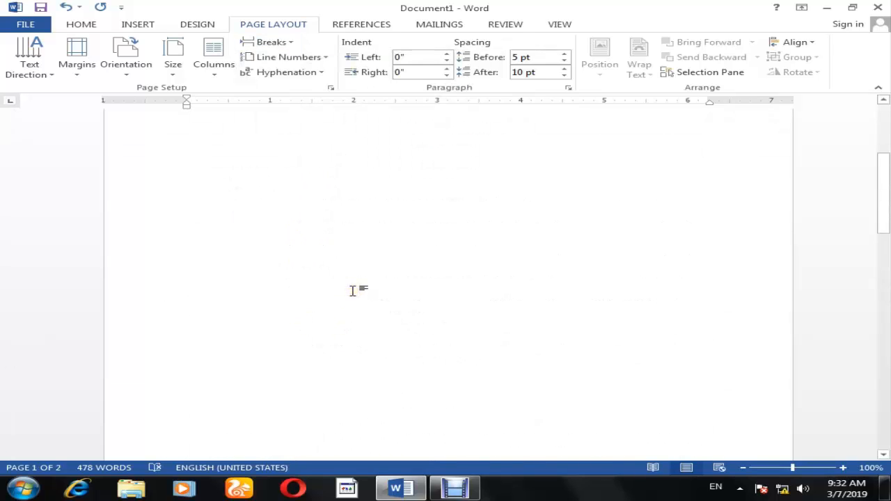
pyautogui.click(266, 42)
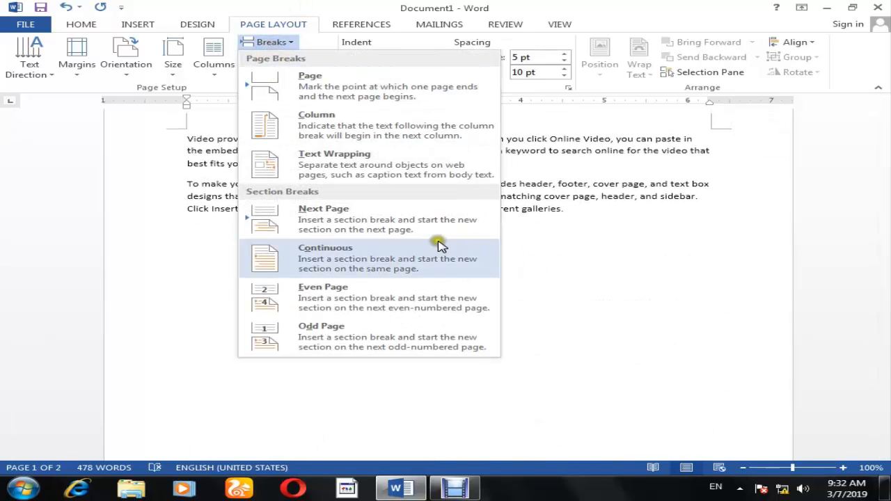
pyautogui.click(654, 298)
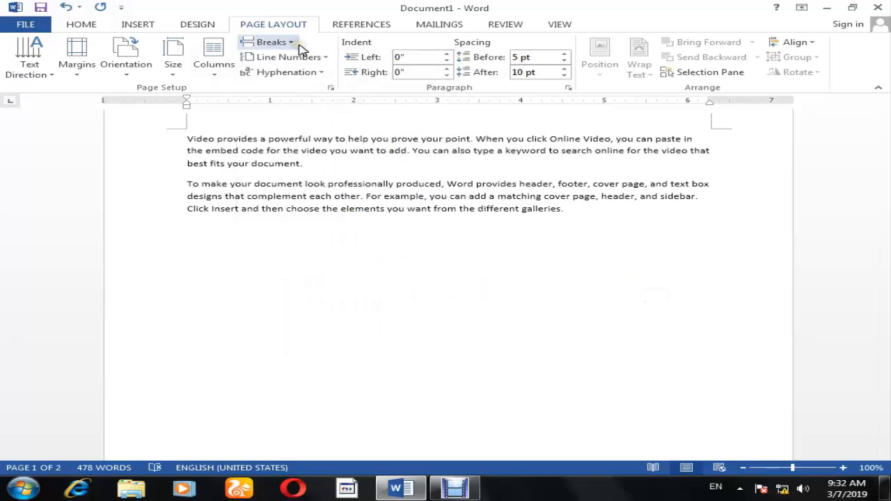
# Step: Undo the Next Page break and try a Continuous section break before the "Themes and styles" paragraph
pyautogui.hotkey('ctrl', 'a')
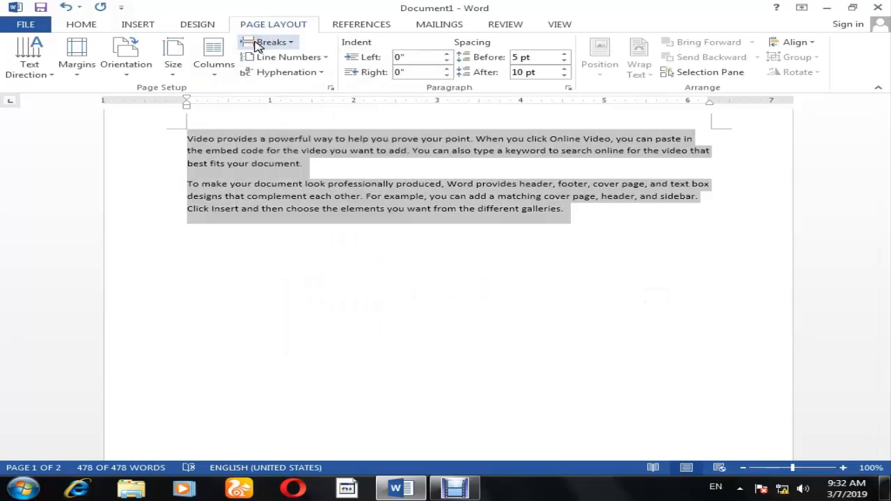
pyautogui.click(257, 42)
pyautogui.click(371, 252)
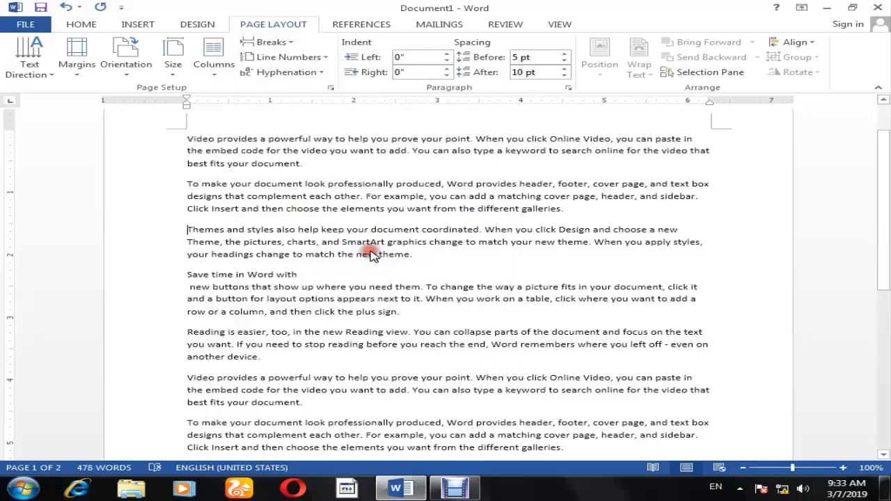
# Step: Try two consecutive Even Page section breaks before the paragraph starting with "Themes and styles"
pyautogui.click(270, 42)
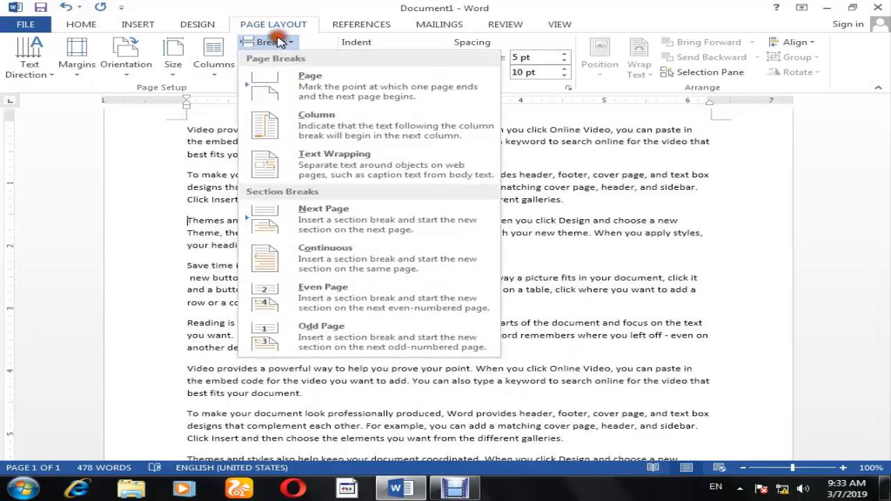
pyautogui.click(374, 293)
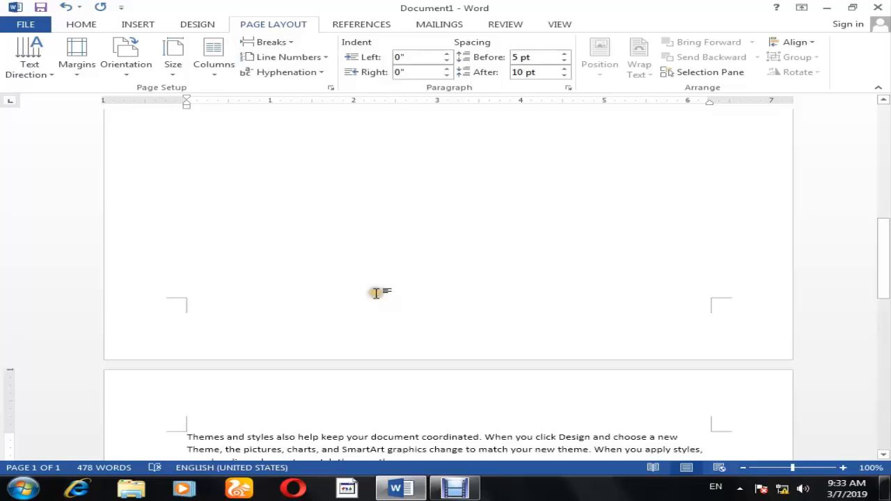
pyautogui.click(271, 42)
pyautogui.click(411, 308)
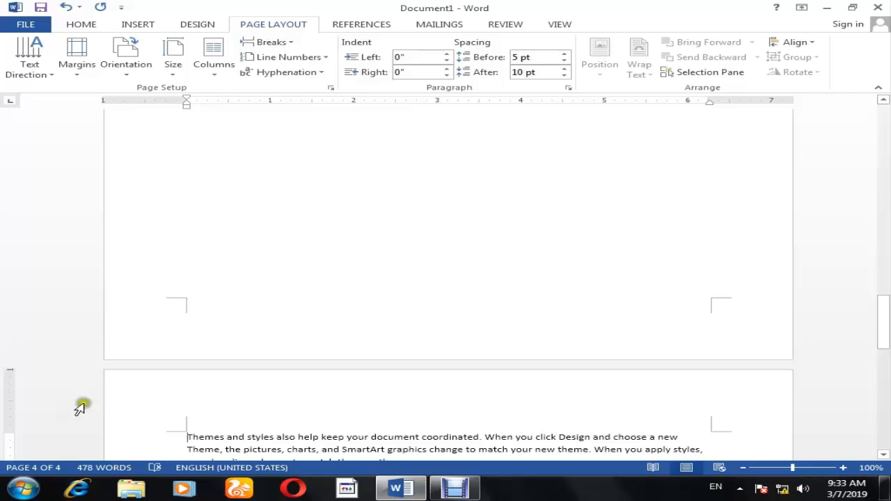
# Step: Examine how the Even Page breaks distribute the text and blank pages, checking the page numbers from the first page to the last
pyautogui.scroll(15, 293, 375)
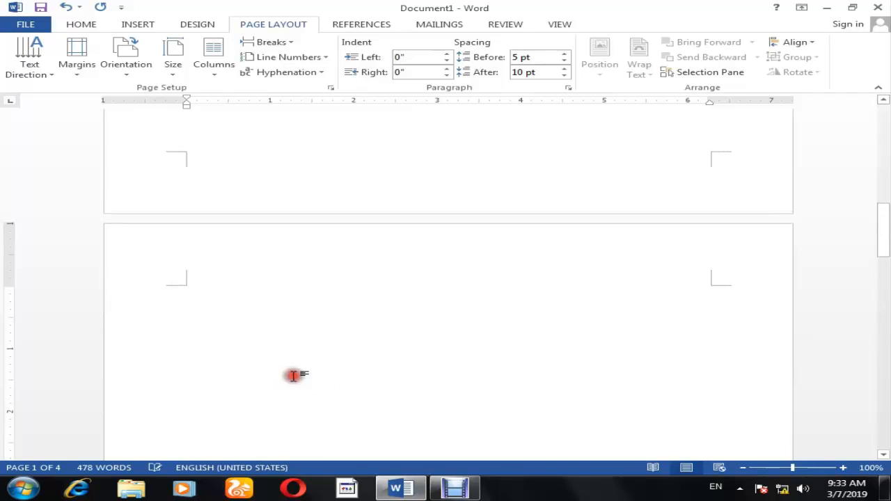
pyautogui.scroll(10, 308, 376)
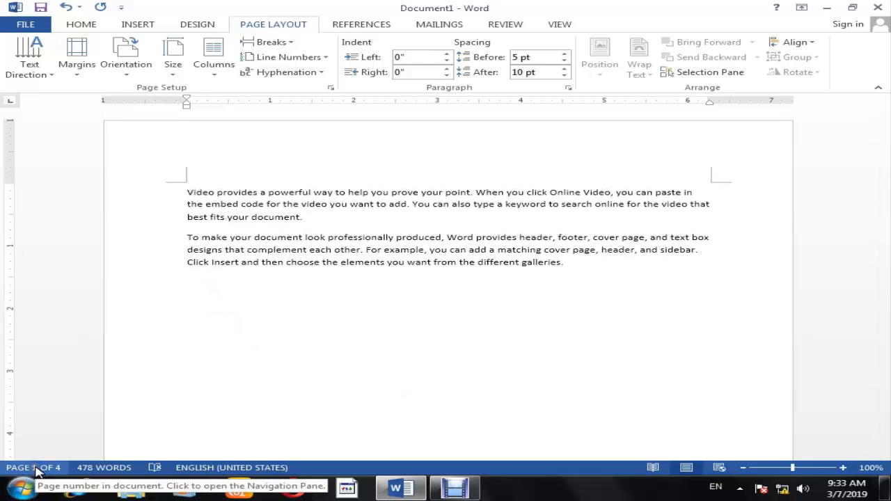
pyautogui.scroll(-2, 395, 398)
pyautogui.scroll(-15, 395, 398)
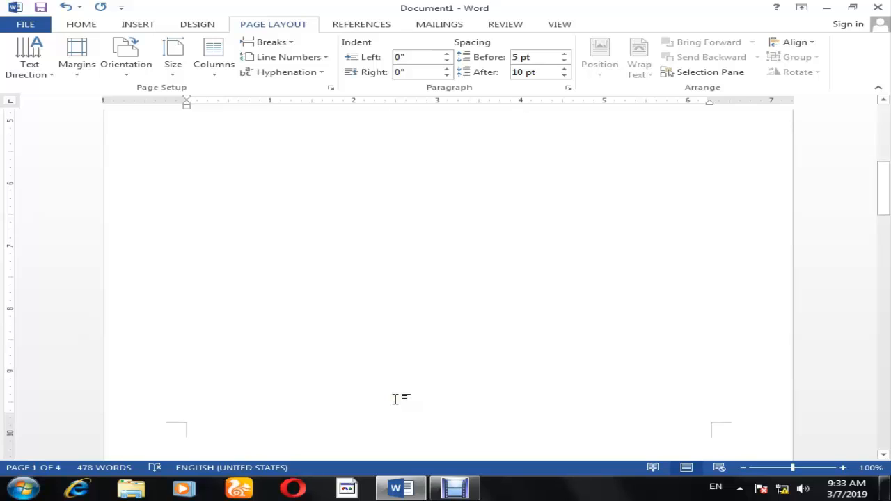
pyautogui.click(341, 384)
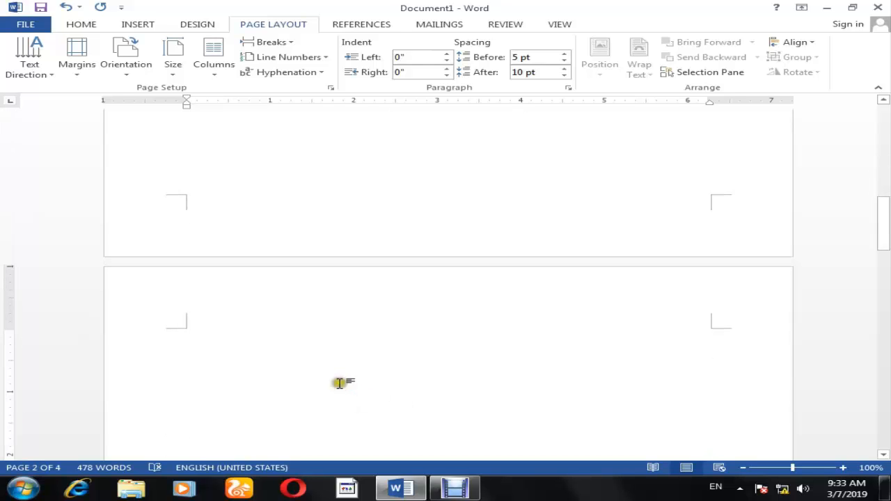
pyautogui.scroll(-12, 328, 420)
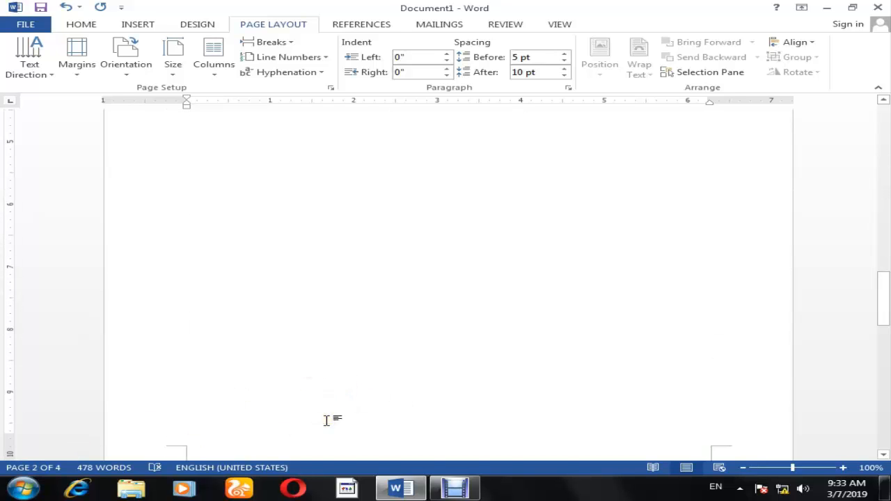
pyautogui.scroll(-7, 326, 420)
# Step: Try three consecutive Odd Page section breaks inside the word "layout" in the "Save time in Word with" paragraph
pyautogui.click(273, 396)
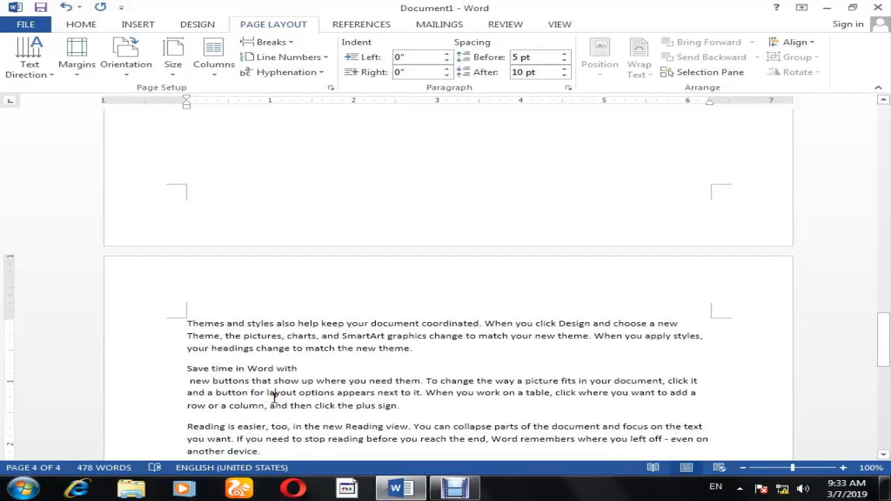
pyautogui.scroll(-6, 274, 397)
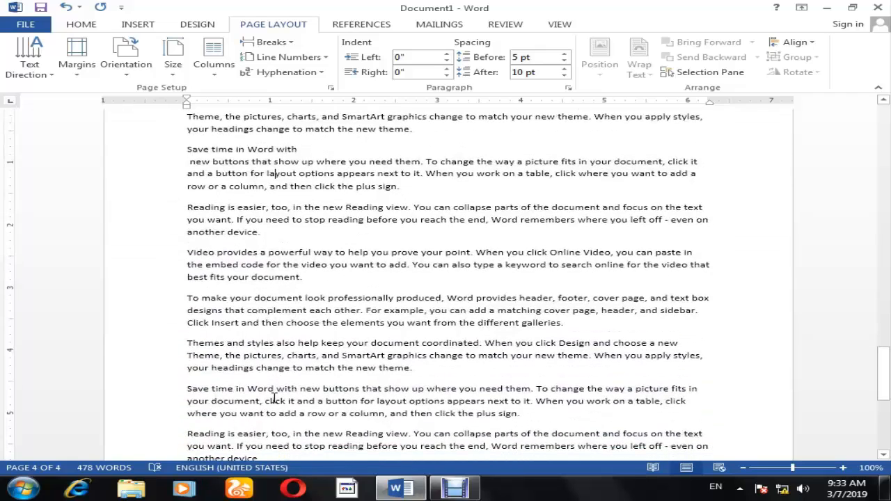
pyautogui.click(263, 43)
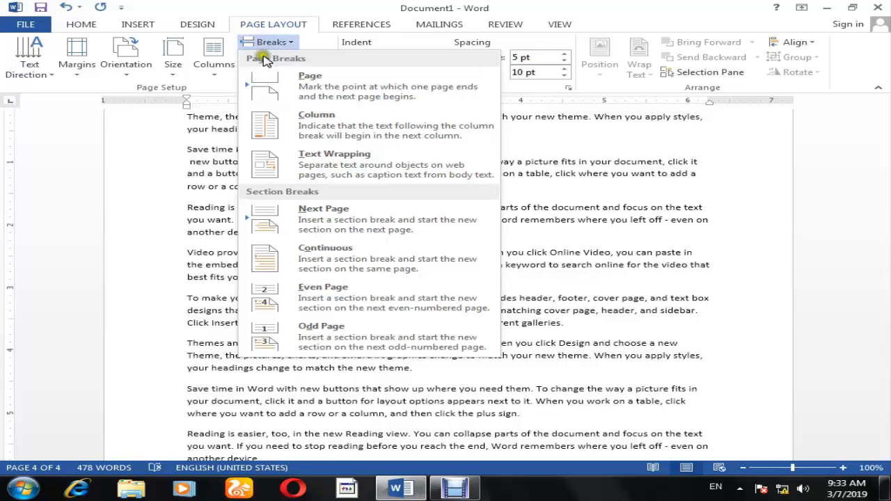
pyautogui.click(454, 337)
pyautogui.click(270, 43)
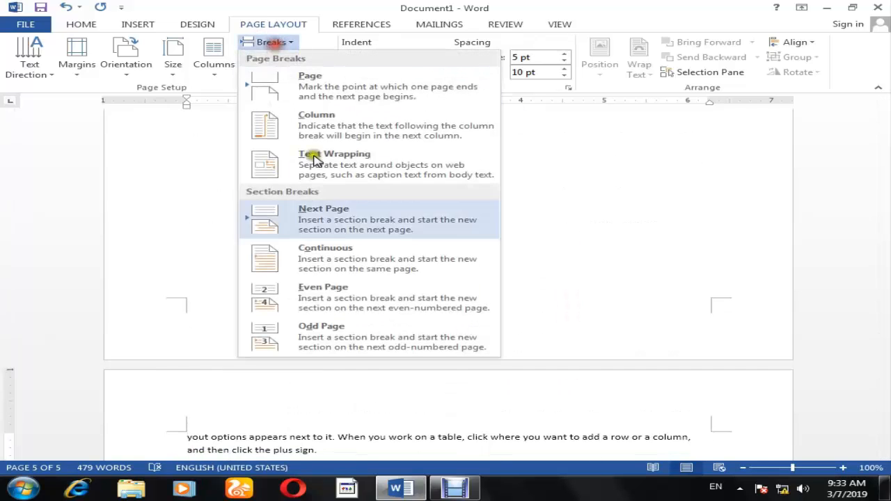
pyautogui.click(367, 338)
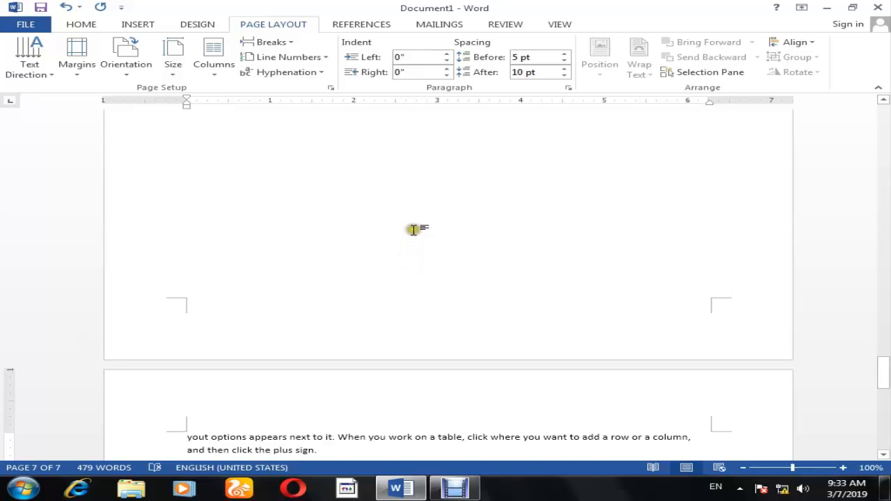
pyautogui.click(267, 42)
pyautogui.click(389, 350)
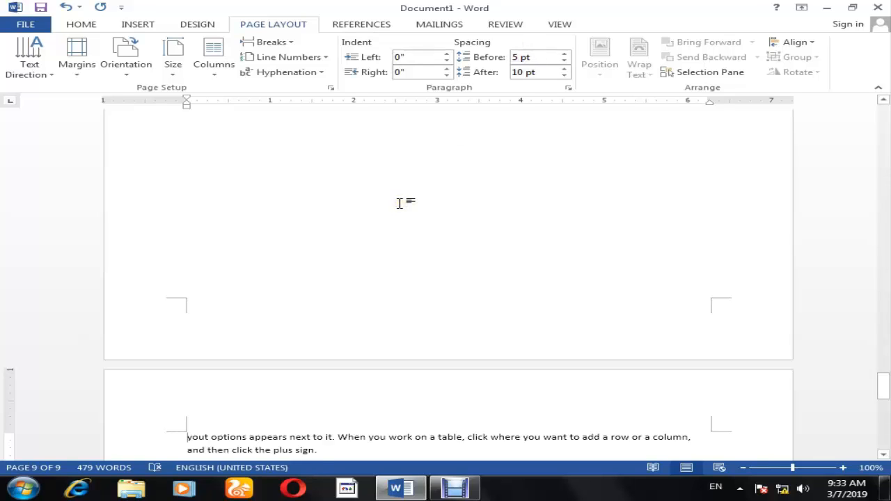
# Step: Replace the whole document with sample text generated by =rand() and paste two more copies below it
pyautogui.hotkey('ctrl', 'a')
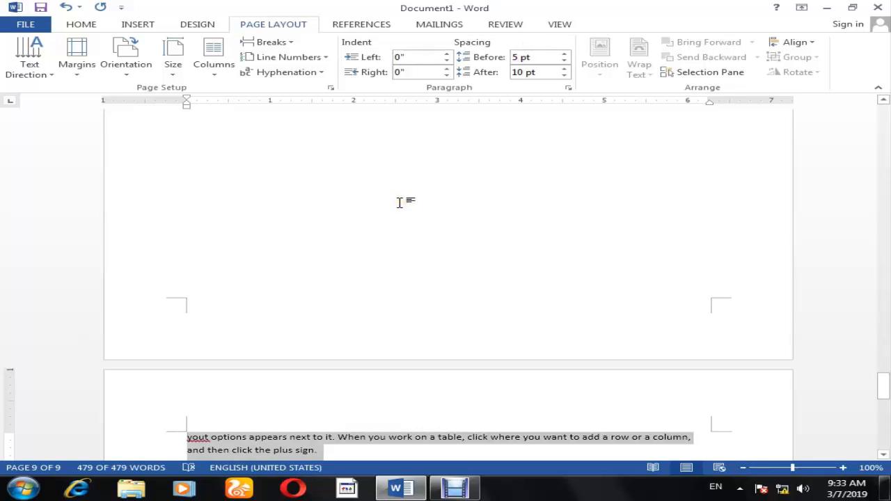
pyautogui.press('Delete')
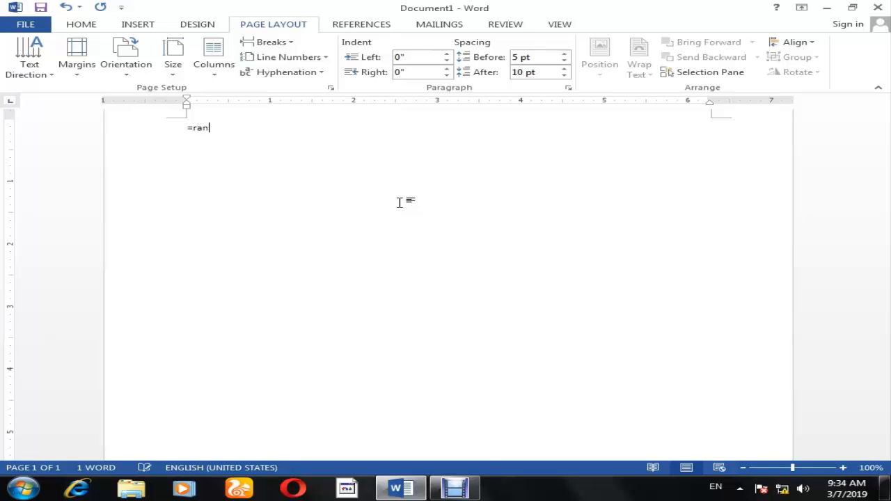
pyautogui.press('Return')
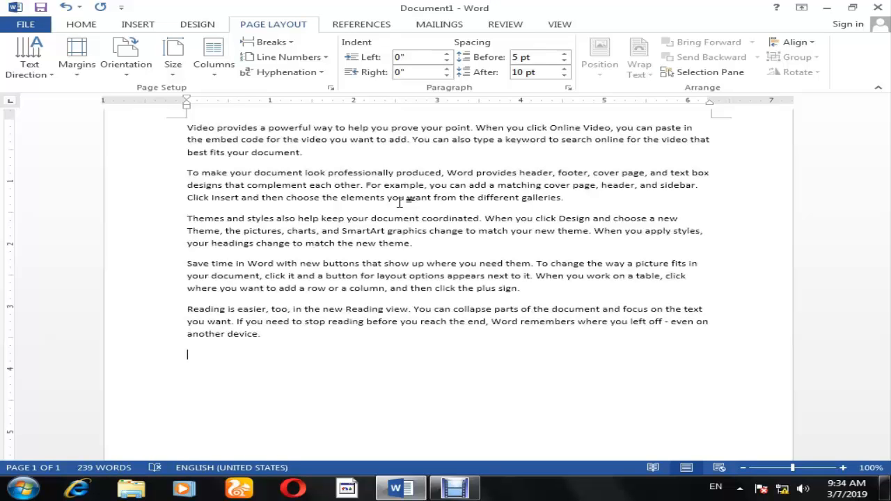
pyautogui.hotkey('ctrl', 'v')
pyautogui.hotkey('ctrl', 'v')
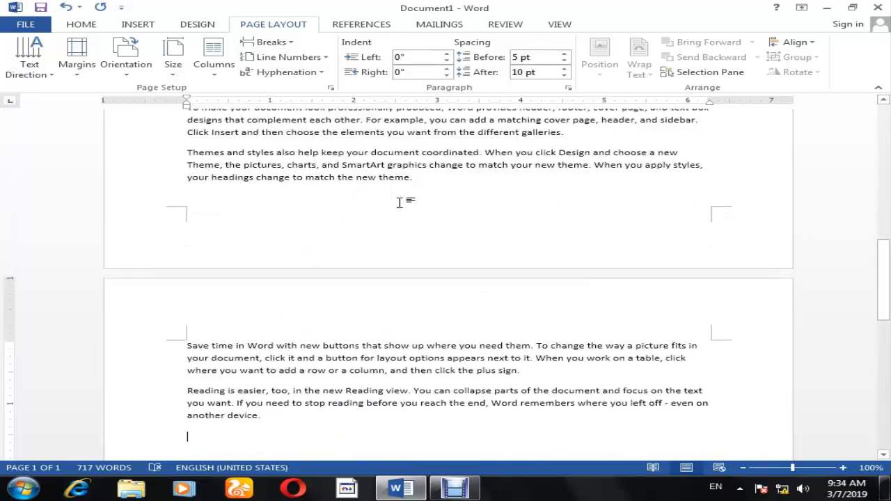
# Step: Indent all the document text 1.2" on the left and -0.3" on the right
pyautogui.scroll(10, 411, 187)
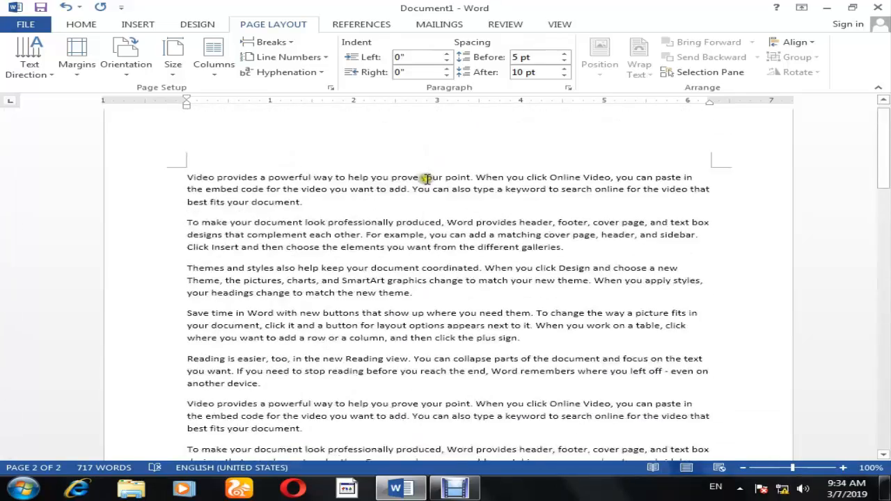
pyautogui.hotkey('ctrl', 'a')
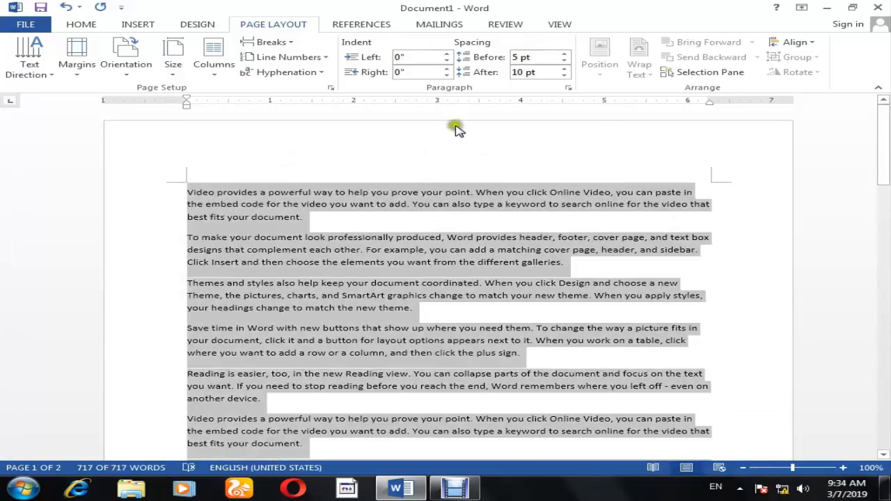
pyautogui.click(446, 53)
pyautogui.click(448, 54)
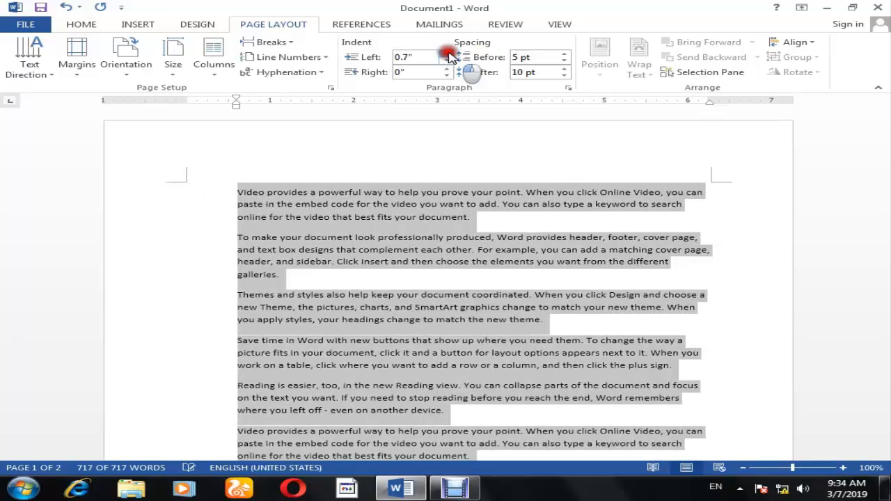
pyautogui.click(448, 54)
pyautogui.click(448, 54)
pyautogui.click(448, 55)
pyautogui.click(448, 54)
pyautogui.click(448, 54)
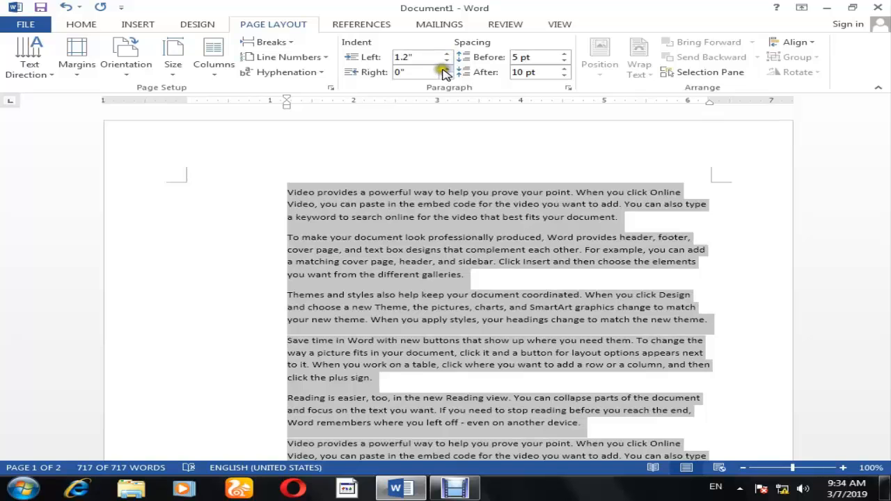
pyautogui.click(446, 74)
pyautogui.click(446, 75)
pyautogui.click(447, 75)
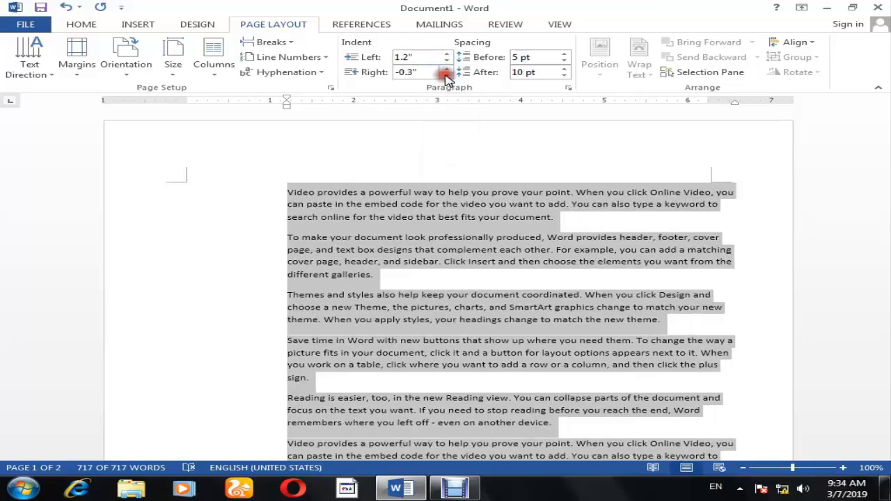
# Step: Reduce the left indent of all the text to -0.2"
pyautogui.click(448, 60)
pyautogui.click(448, 61)
pyautogui.click(448, 60)
pyautogui.click(448, 61)
pyautogui.click(447, 60)
pyautogui.click(448, 60)
pyautogui.click(447, 61)
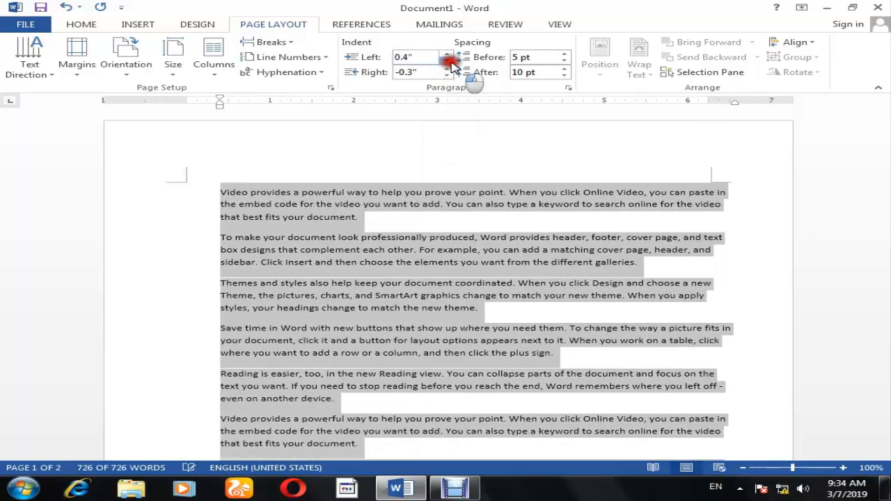
pyautogui.click(448, 61)
pyautogui.click(448, 60)
pyautogui.click(448, 61)
pyautogui.click(447, 61)
pyautogui.click(448, 61)
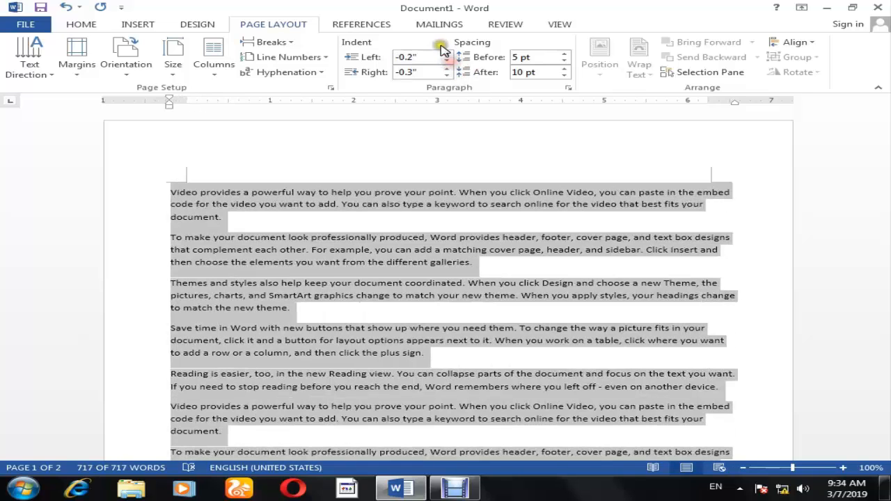
# Step: Set the left indent of all the text to 0"
pyautogui.click(447, 53)
pyautogui.click(448, 54)
pyautogui.click(448, 53)
pyautogui.click(446, 61)
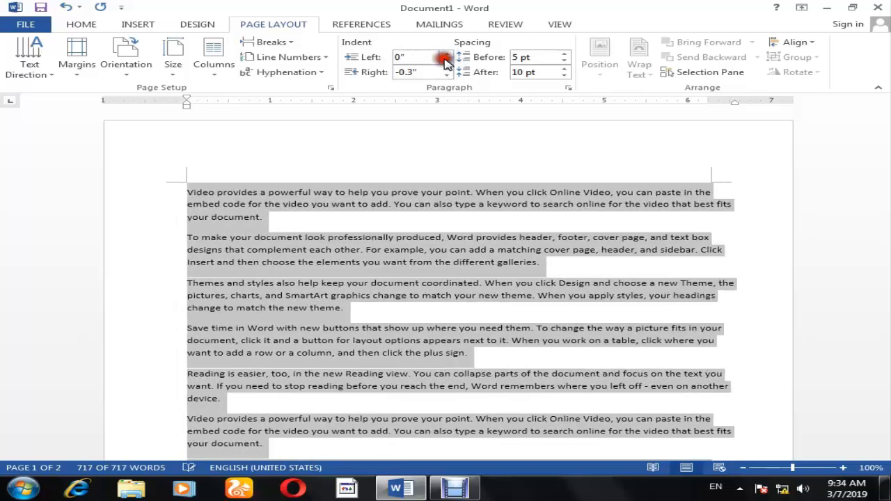
# Step: Increase the right indent of all the document text to 2"
pyautogui.doubleClick(446, 69)
pyautogui.click(447, 68)
pyautogui.doubleClick(447, 69)
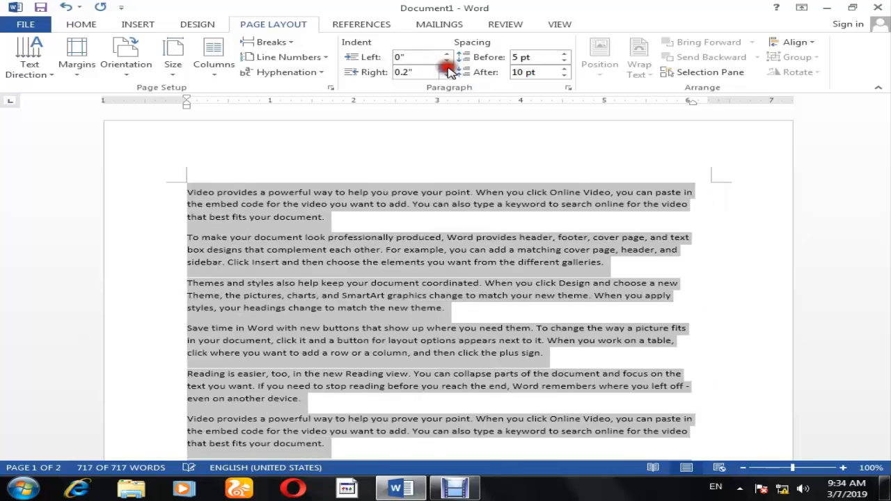
pyautogui.doubleClick(447, 68)
pyautogui.click(446, 68)
pyautogui.doubleClick(447, 68)
pyautogui.doubleClick(446, 68)
pyautogui.doubleClick(446, 68)
pyautogui.click(446, 68)
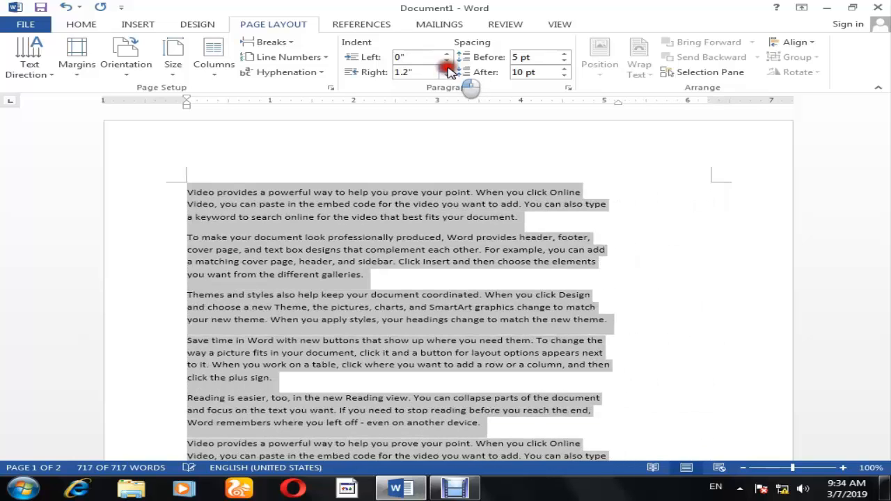
pyautogui.doubleClick(447, 69)
pyautogui.doubleClick(447, 68)
pyautogui.click(447, 68)
pyautogui.doubleClick(447, 68)
pyautogui.click(446, 68)
# Step: Bring the right indent of all the text down to 0"
pyautogui.click(446, 75)
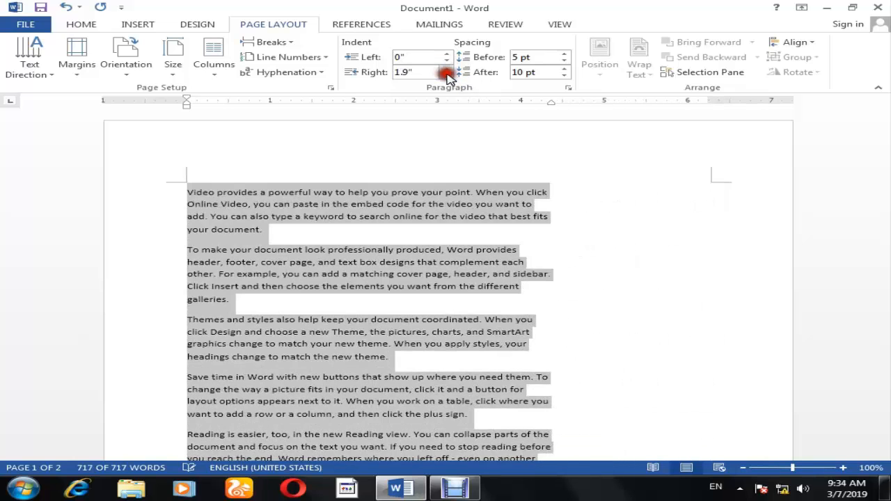
pyautogui.doubleClick(446, 76)
pyautogui.click(446, 75)
pyautogui.doubleClick(446, 76)
pyautogui.click(447, 75)
pyautogui.click(446, 76)
pyautogui.doubleClick(447, 76)
pyautogui.click(446, 75)
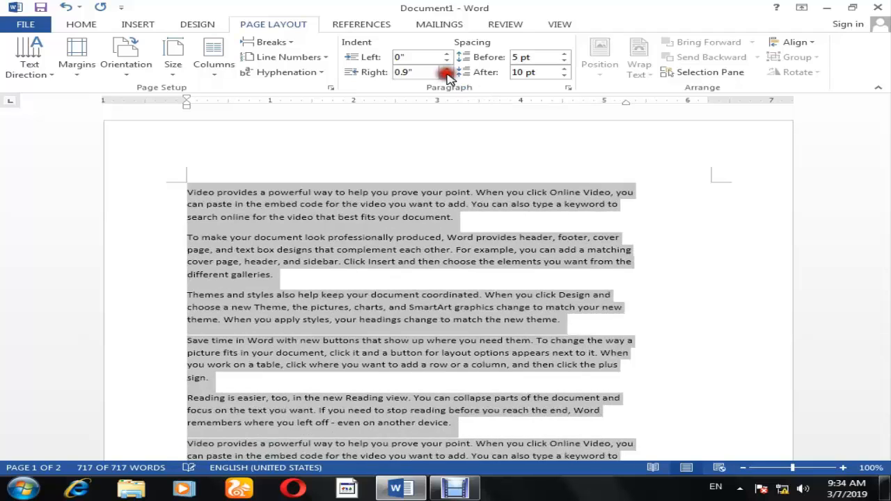
pyautogui.doubleClick(446, 75)
pyautogui.click(446, 75)
pyautogui.doubleClick(447, 75)
pyautogui.doubleClick(446, 75)
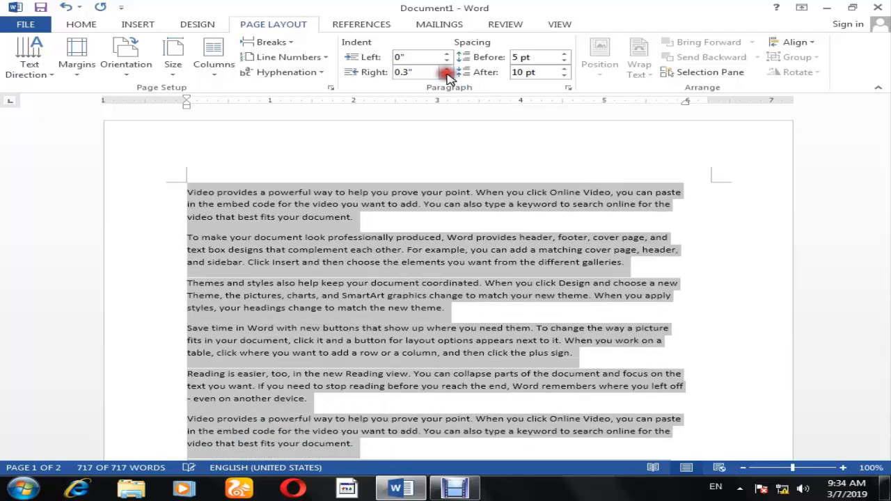
pyautogui.click(446, 76)
pyautogui.click(447, 76)
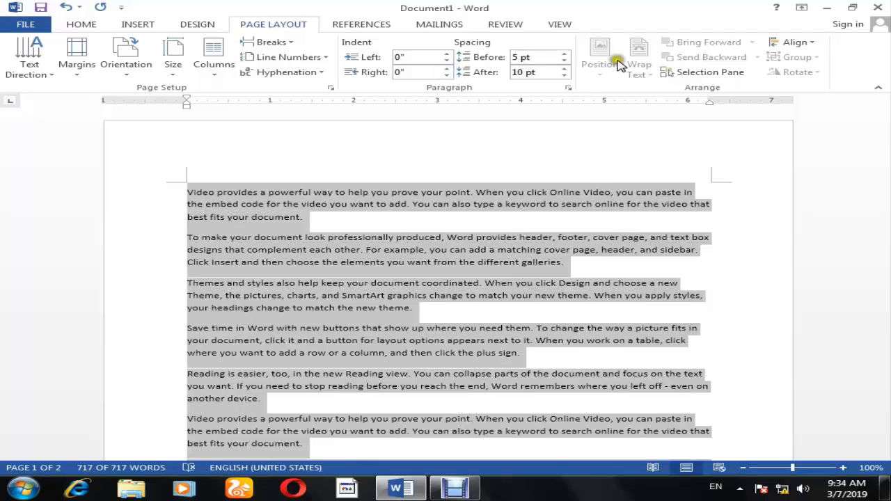
# Step: Increase the spacing before every paragraph to 72 pt
pyautogui.doubleClick(564, 58)
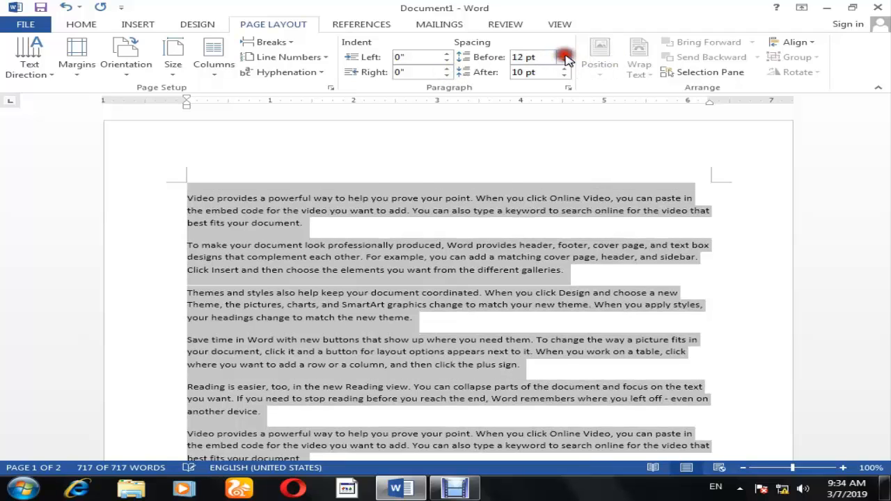
pyautogui.doubleClick(564, 57)
pyautogui.doubleClick(564, 57)
pyautogui.click(564, 57)
pyautogui.doubleClick(564, 57)
pyautogui.doubleClick(564, 57)
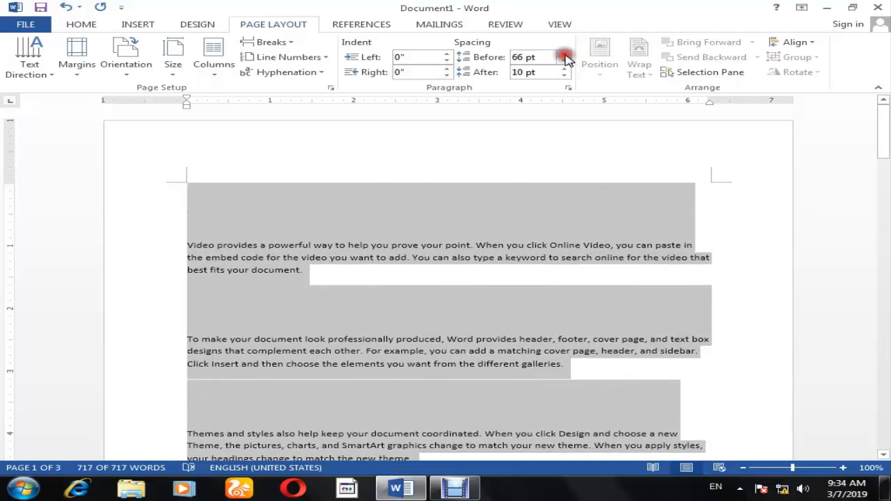
pyautogui.click(564, 57)
# Step: Reduce the spacing before all the selected paragraphs to Auto
pyautogui.doubleClick(565, 62)
pyautogui.tripleClick(564, 62)
pyautogui.doubleClick(565, 62)
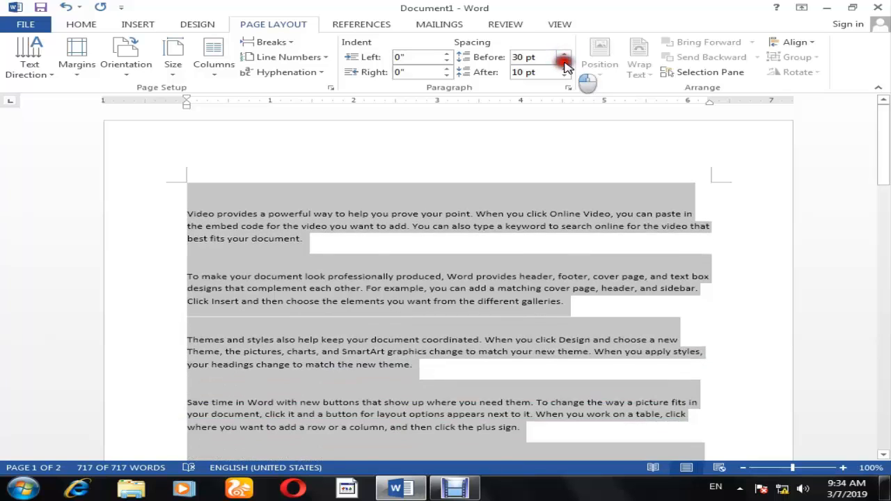
pyautogui.tripleClick(564, 62)
pyautogui.doubleClick(564, 62)
pyautogui.click(564, 62)
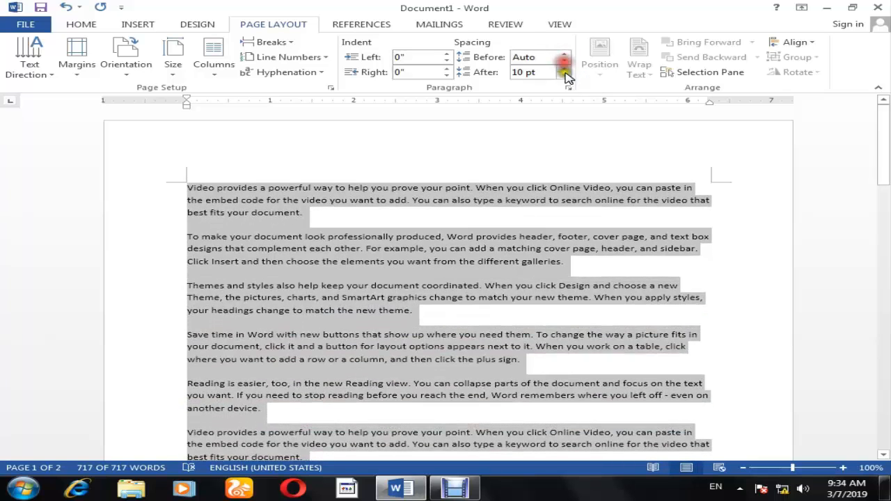
# Step: Increase the spacing after every paragraph to 66 pt
pyautogui.tripleClick(565, 69)
pyautogui.doubleClick(564, 69)
pyautogui.tripleClick(564, 69)
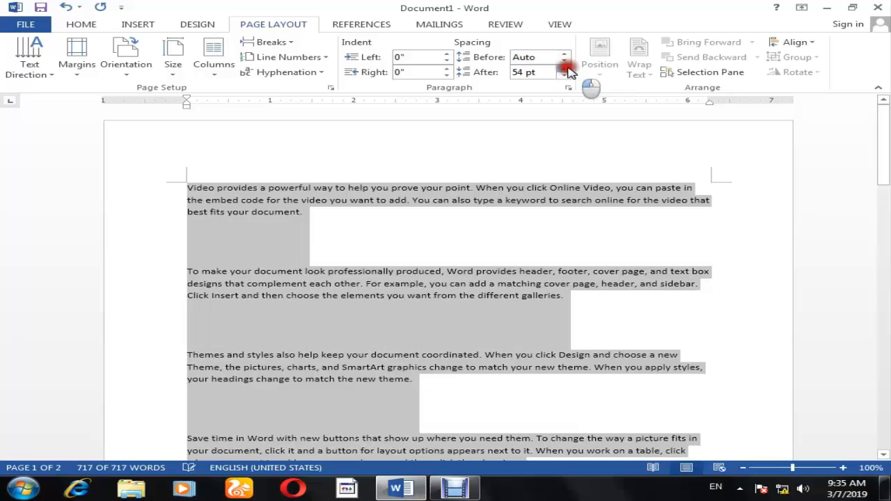
pyautogui.click(565, 69)
pyautogui.click(565, 69)
# Step: Reduce the spacing after all the selected paragraphs to Auto
pyautogui.tripleClick(565, 77)
pyautogui.doubleClick(566, 76)
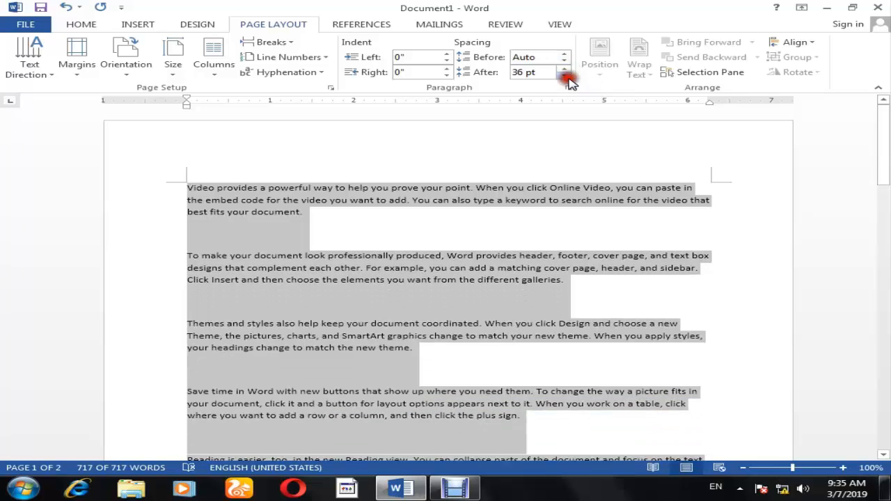
pyautogui.doubleClick(566, 77)
pyautogui.tripleClick(565, 77)
pyautogui.doubleClick(566, 76)
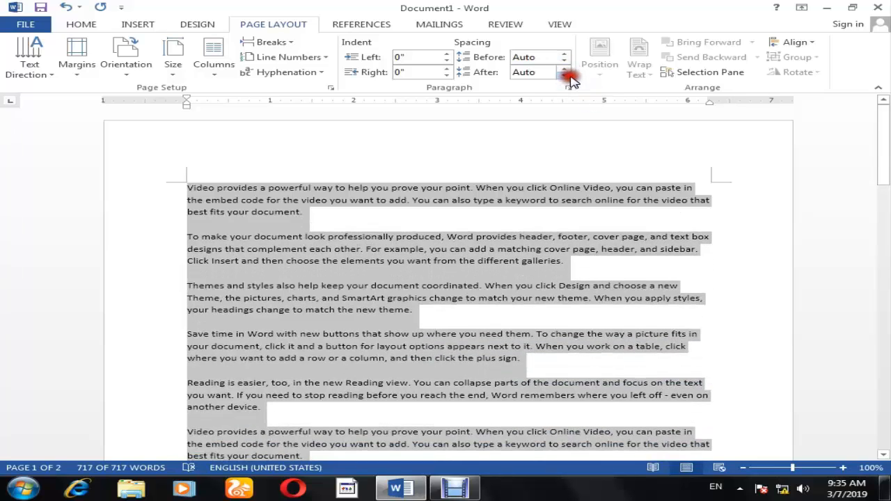